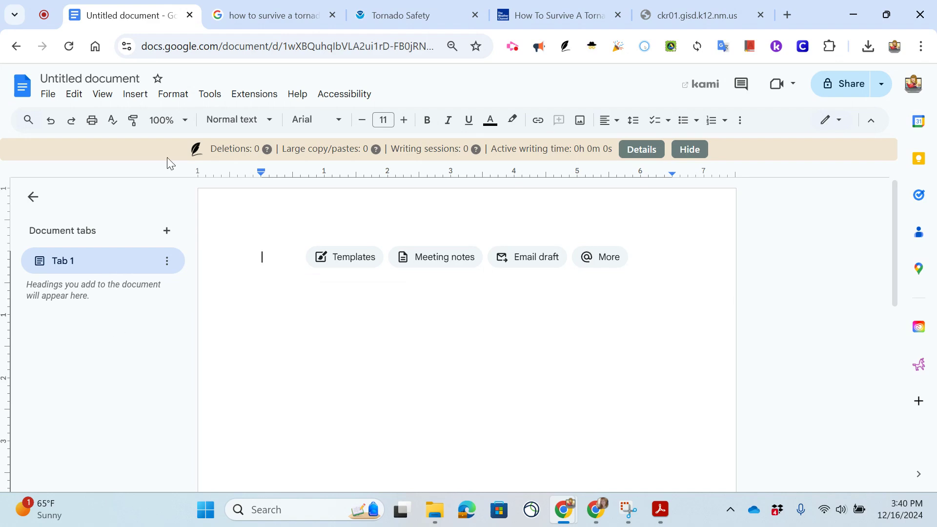
Open the Citations panel from Tools and keep MLA (8th ed.) as the citation style.
click(215, 94)
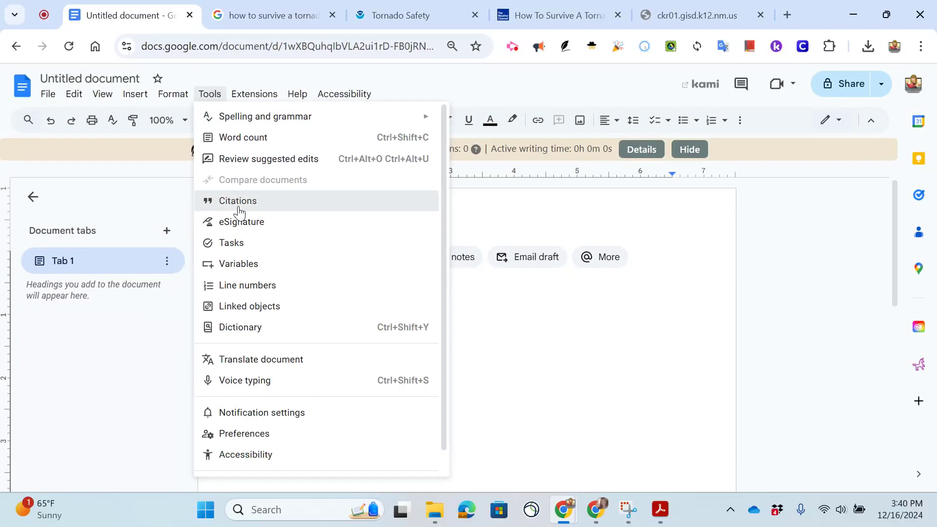
click(291, 286)
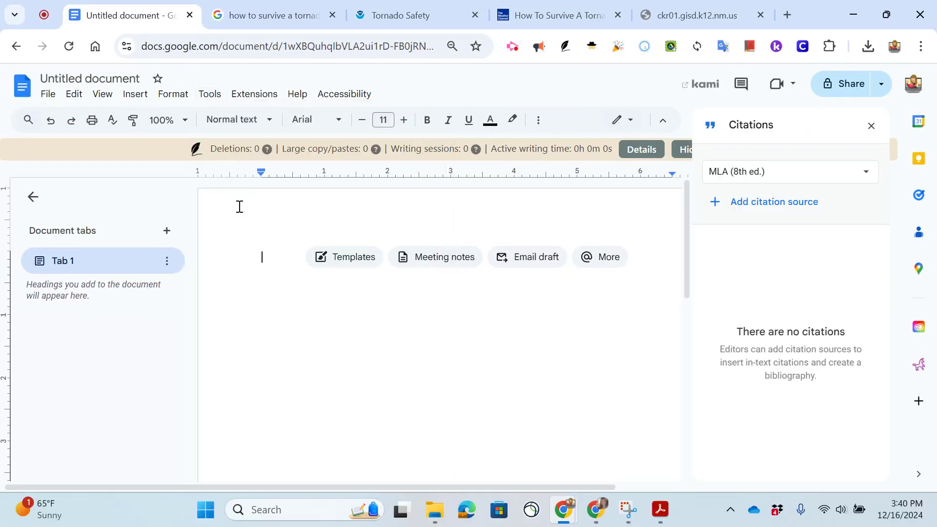
click(734, 177)
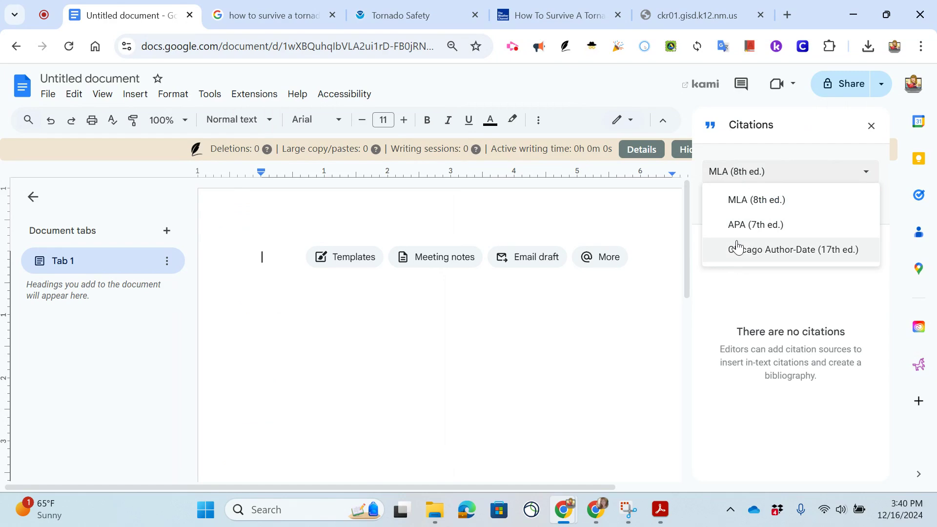
click(739, 203)
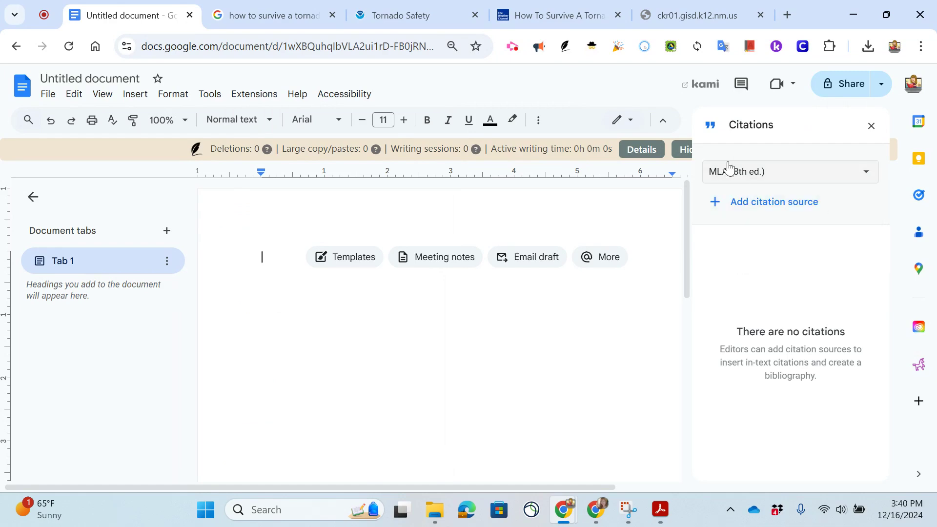
Start a new citation source and review the search results, weather.gov and Weather Channel tabs.
click(740, 206)
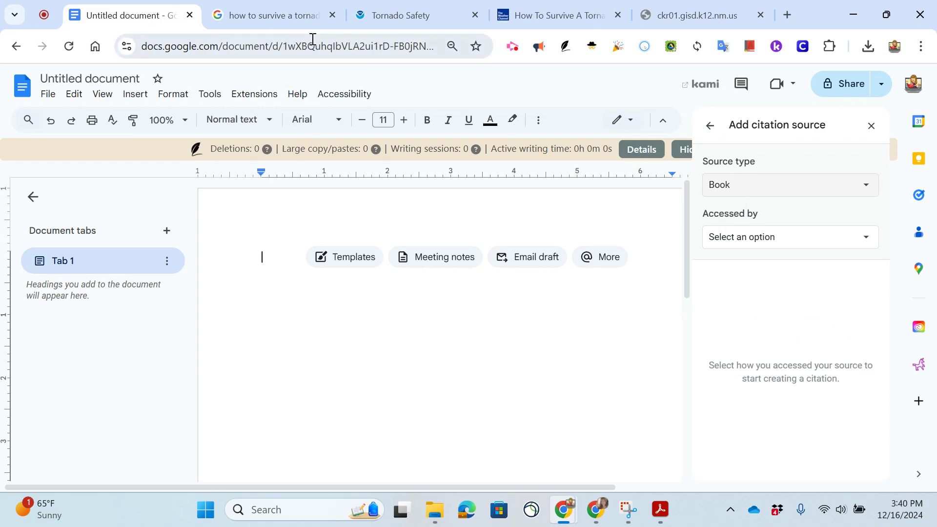
click(271, 14)
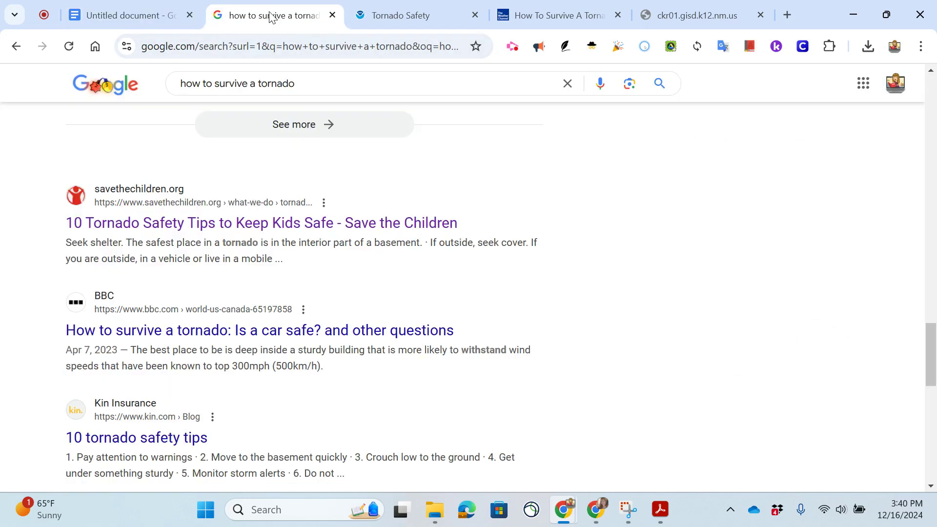
click(422, 14)
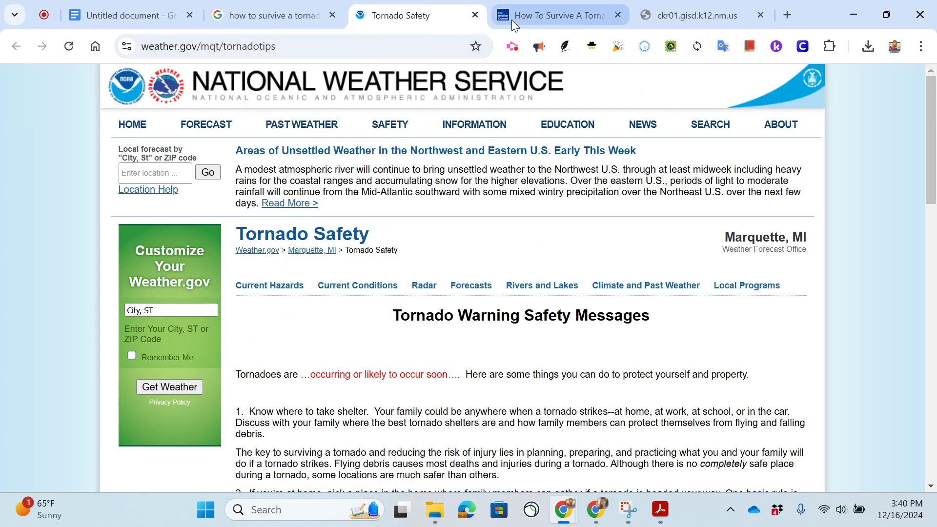
click(549, 15)
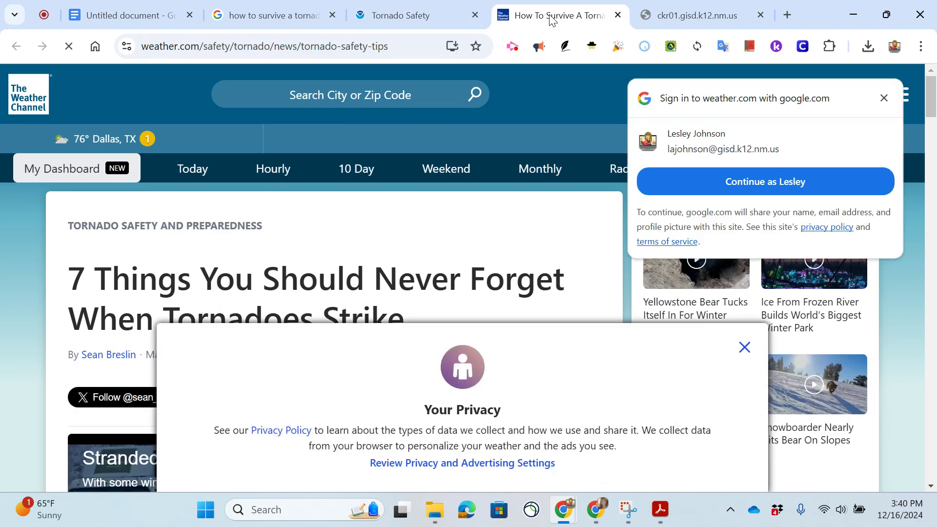
click(883, 97)
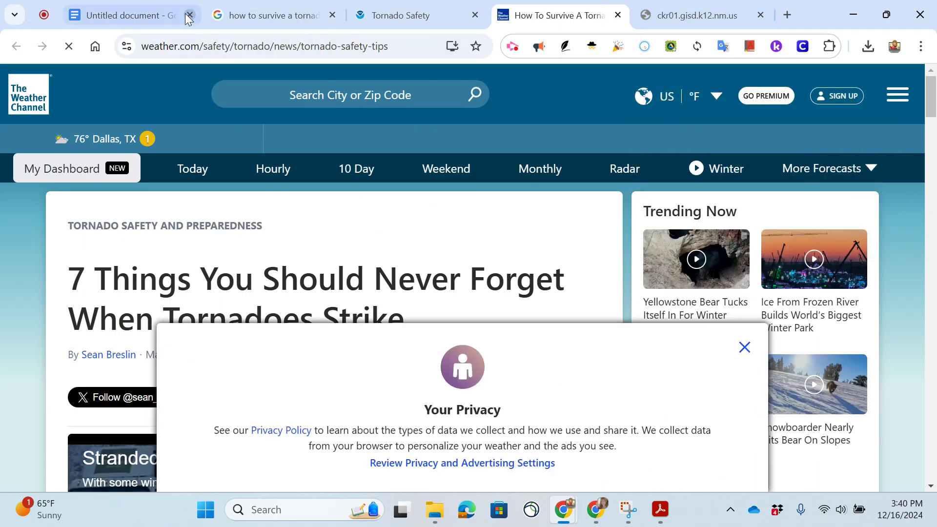
Set the new citation source's type to Website.
click(118, 13)
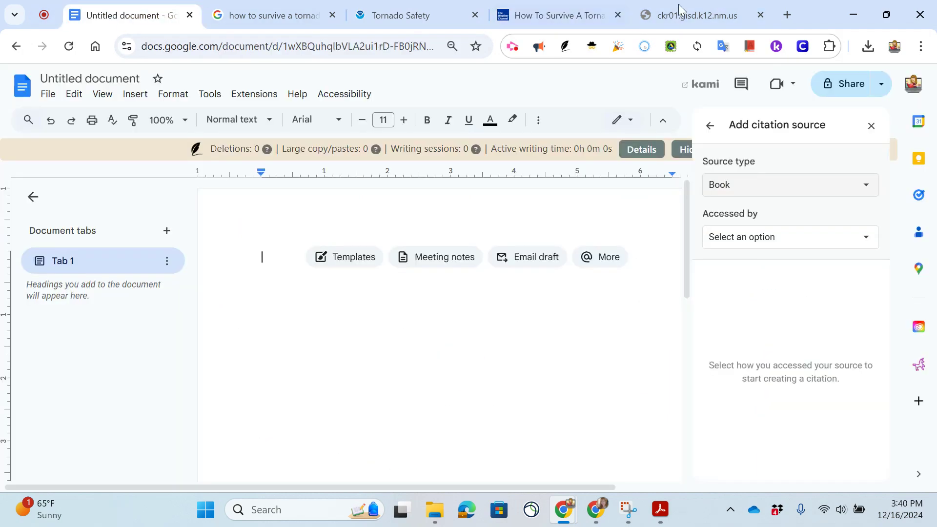
click(753, 193)
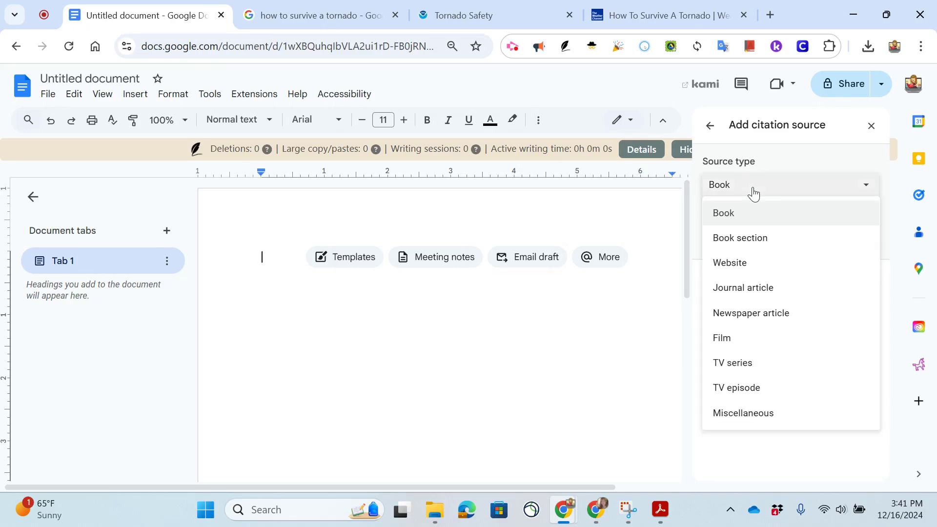
click(749, 270)
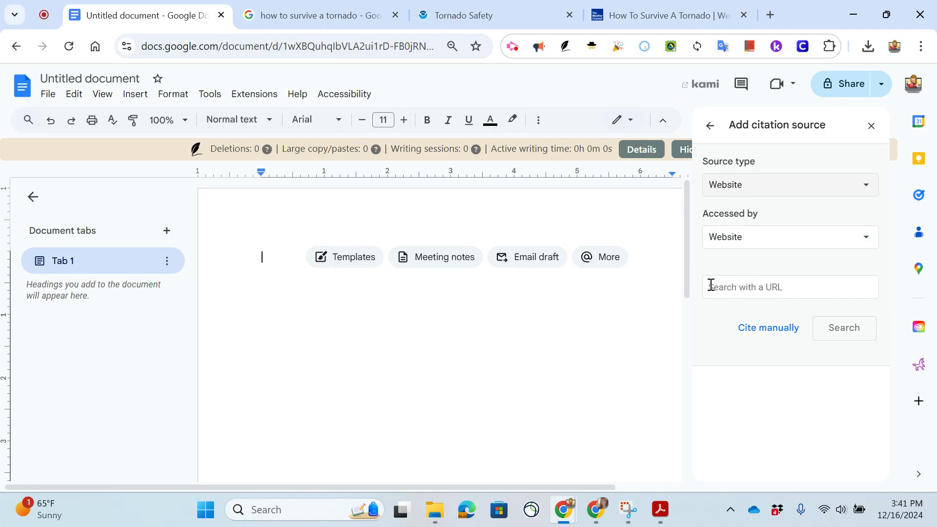
Copy the weather.gov Tornado Safety page address from the address bar.
click(439, 15)
drag(271, 46, 130, 46)
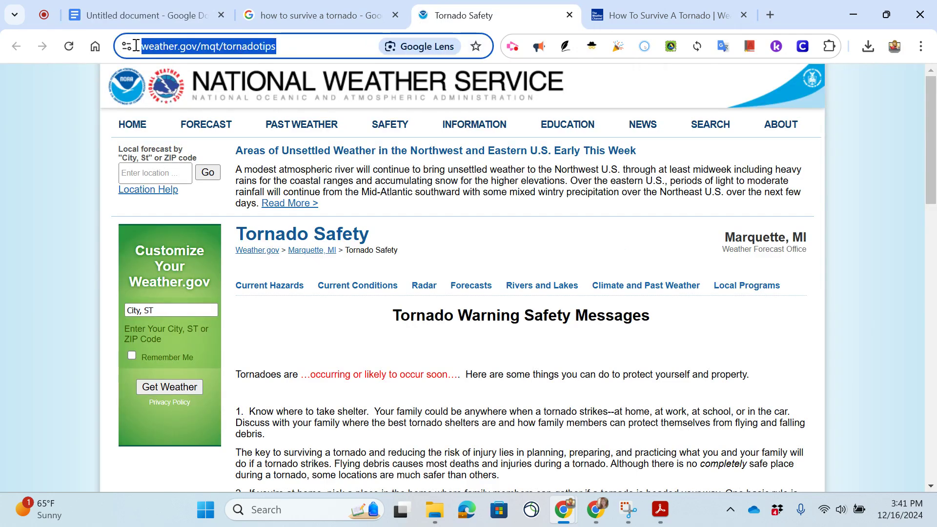
right_click(165, 45)
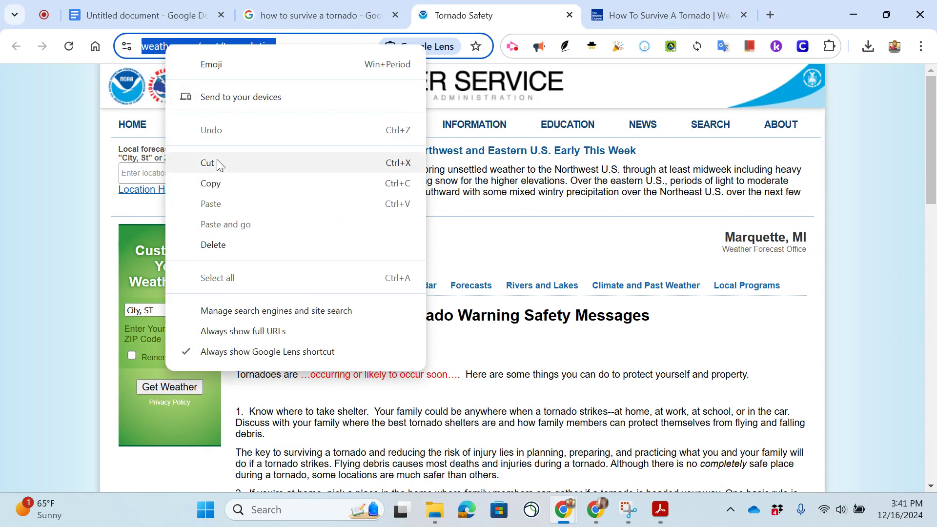
click(230, 189)
Paste the weather.gov address into the URL search field and look up its citation details.
click(165, 19)
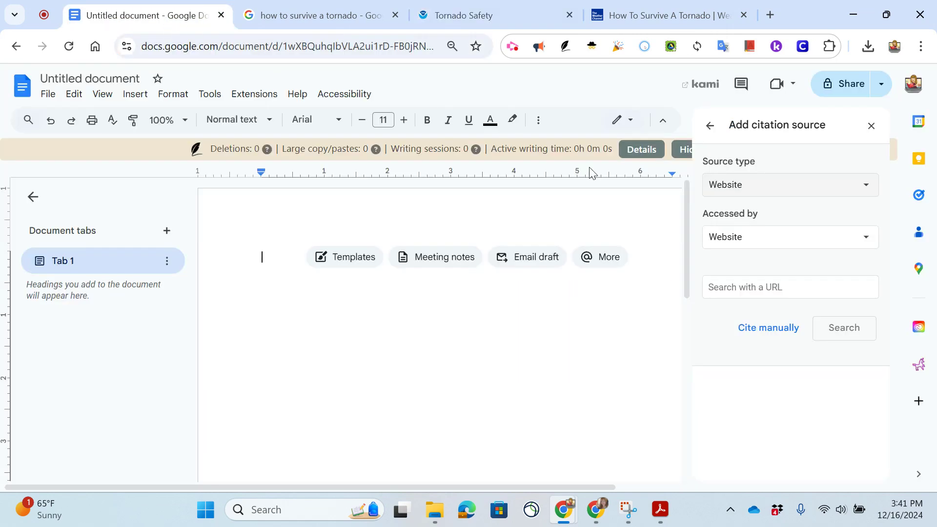
click(729, 285)
right_click(728, 290)
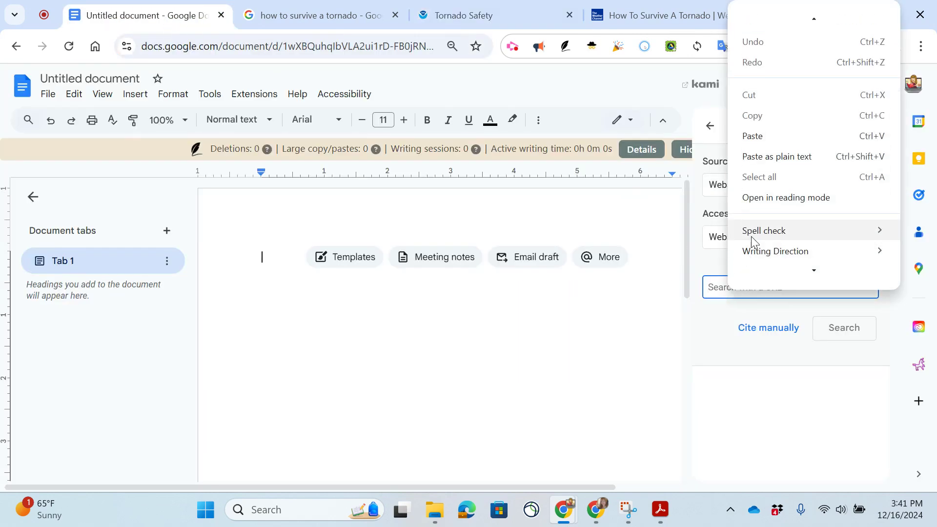
click(767, 142)
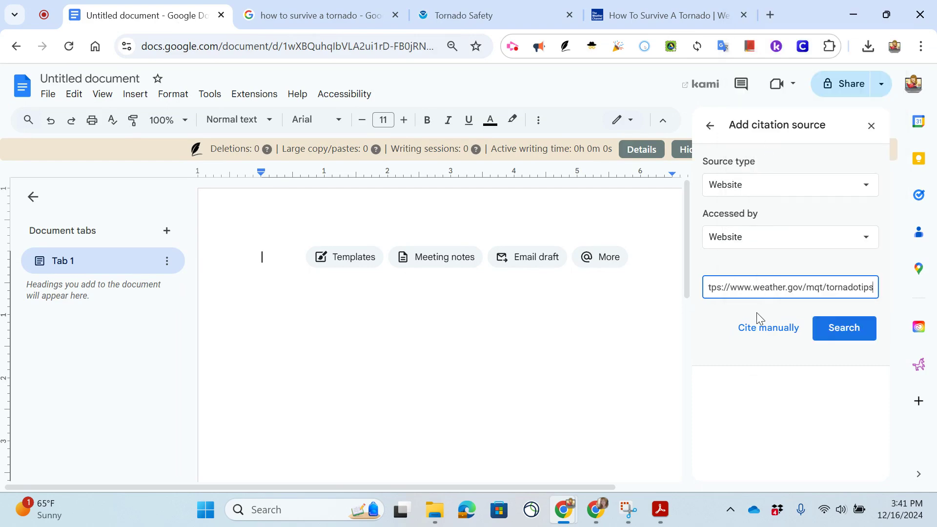
click(860, 334)
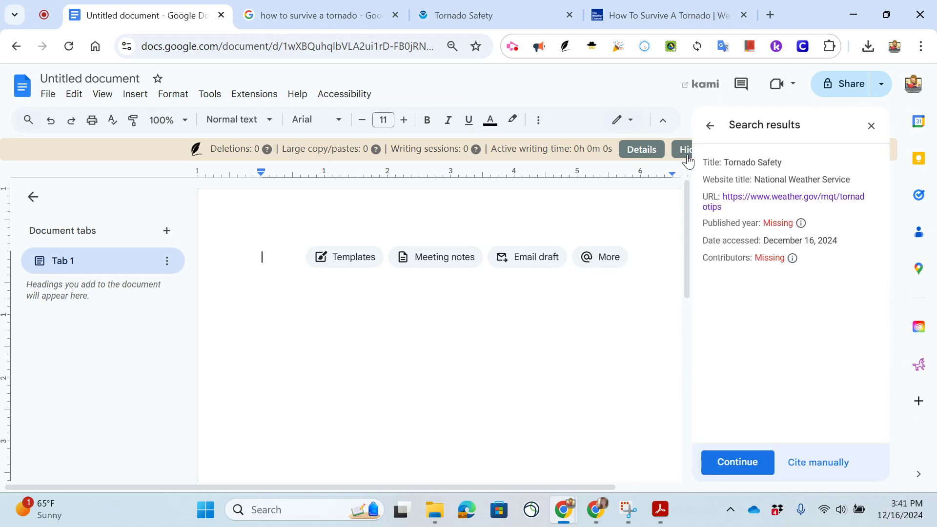
drag(710, 160, 754, 200)
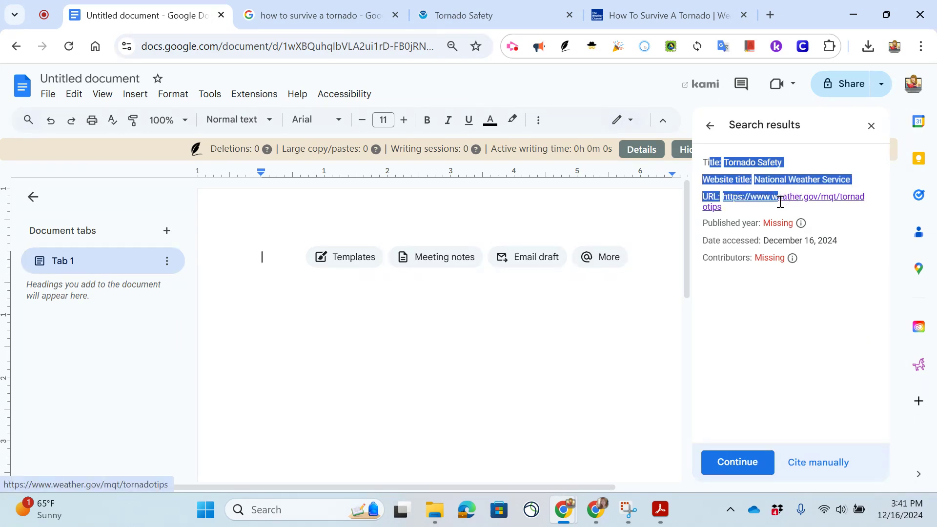
click(729, 221)
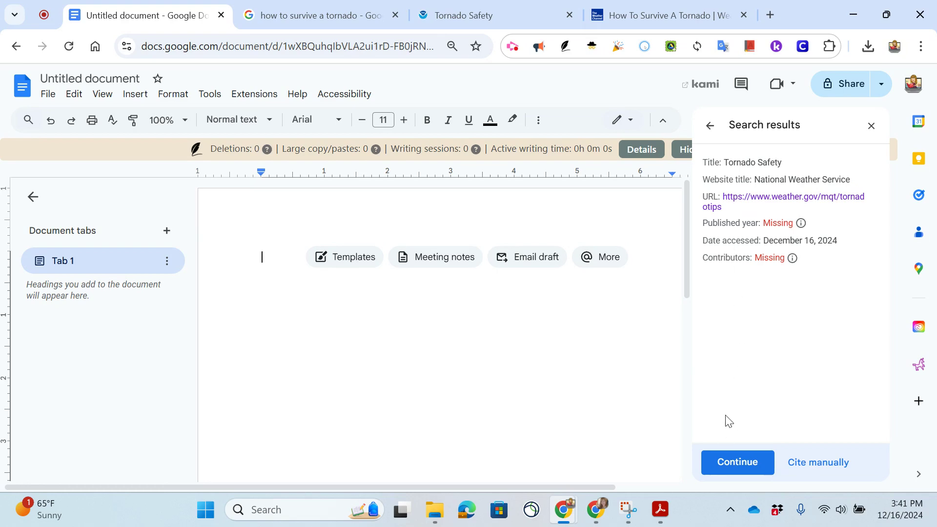
Accept the found Tornado Safety details, then check the weather.gov page for an author.
click(737, 463)
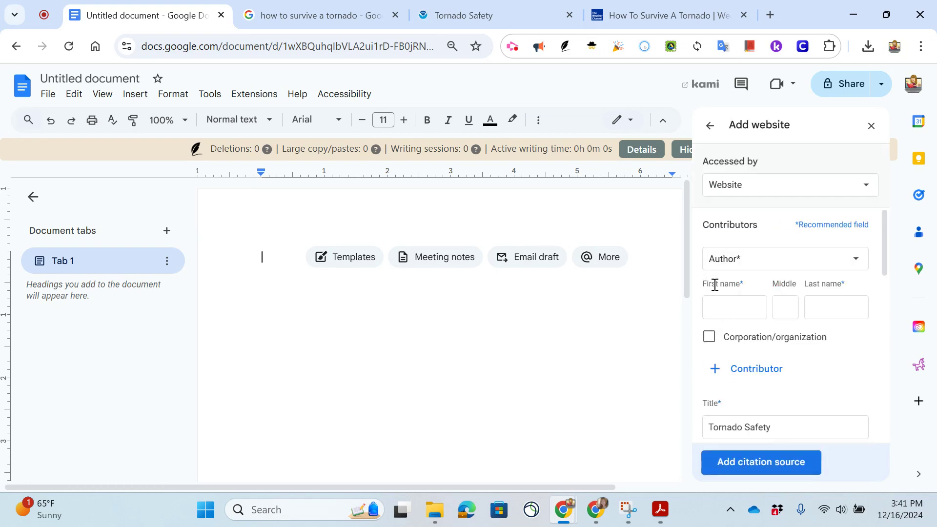
click(487, 14)
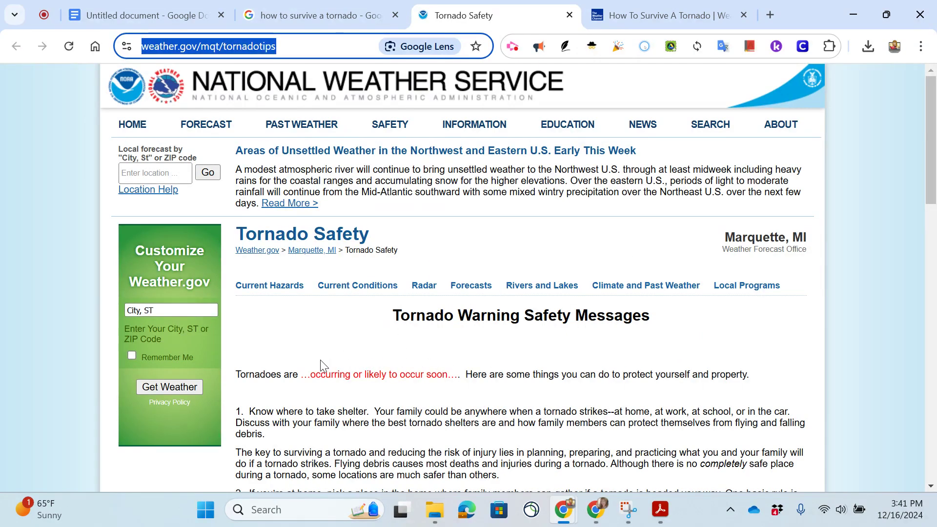
scroll(320, 359, down, 10)
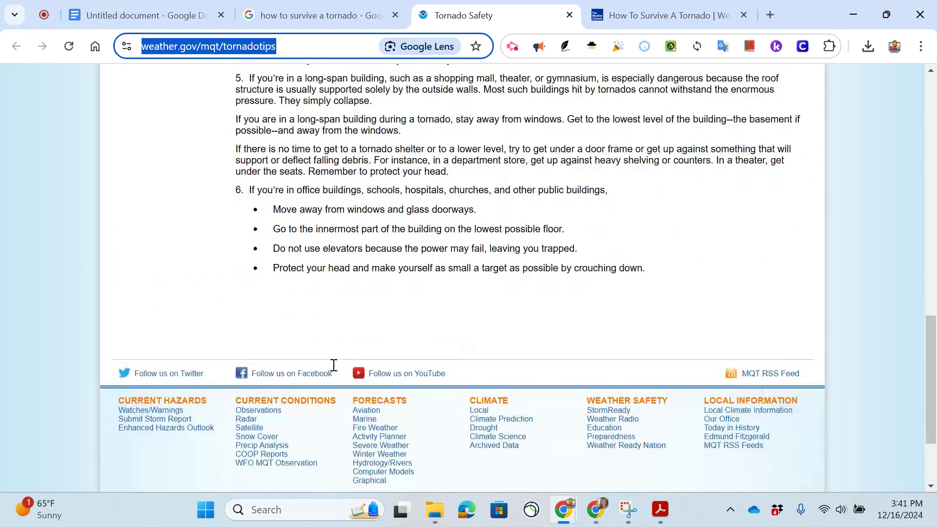
scroll(334, 365, down, 3)
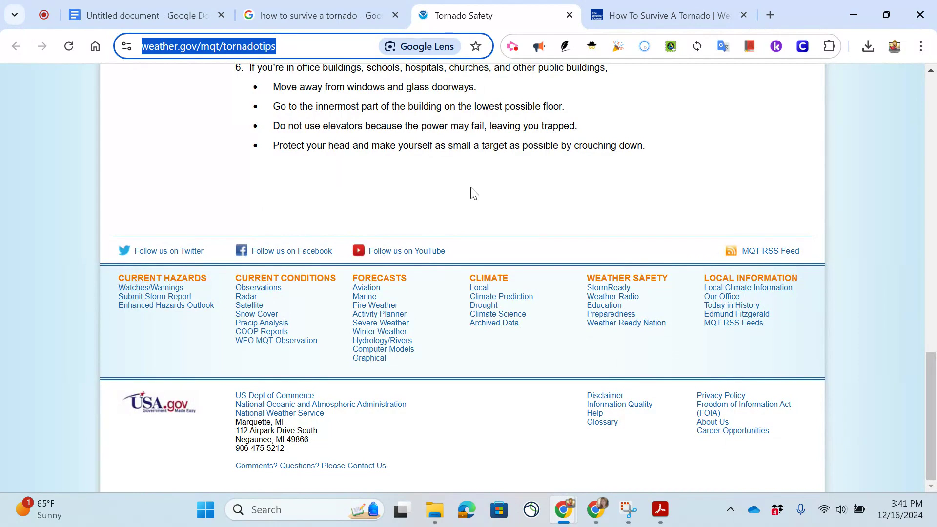
click(140, 12)
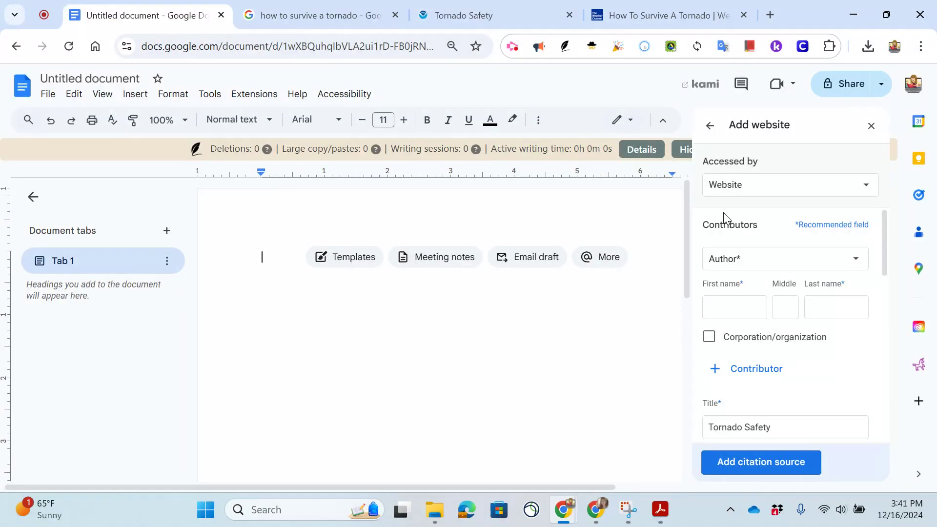
Look over the weather.gov page, trying selections of its heading and page title.
scroll(730, 385, down, 3)
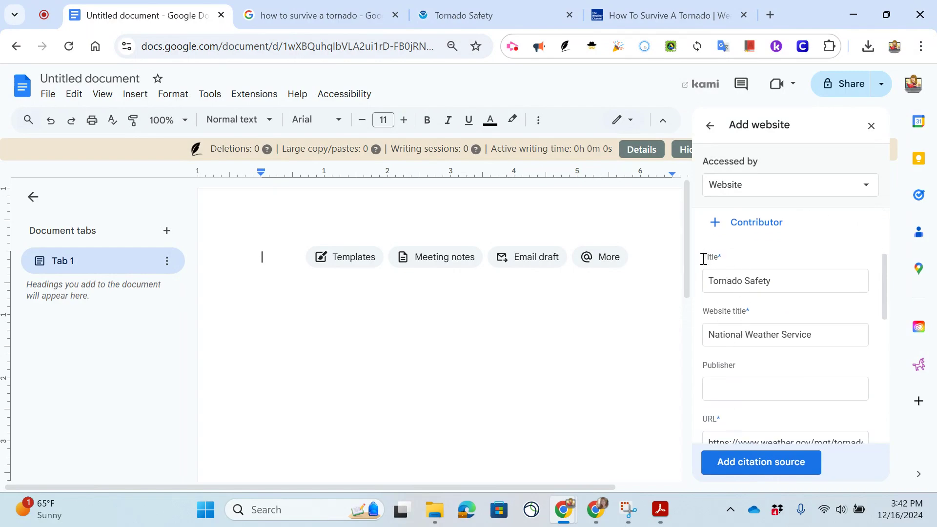
drag(703, 258, 782, 256)
click(488, 15)
scroll(378, 183, up, 15)
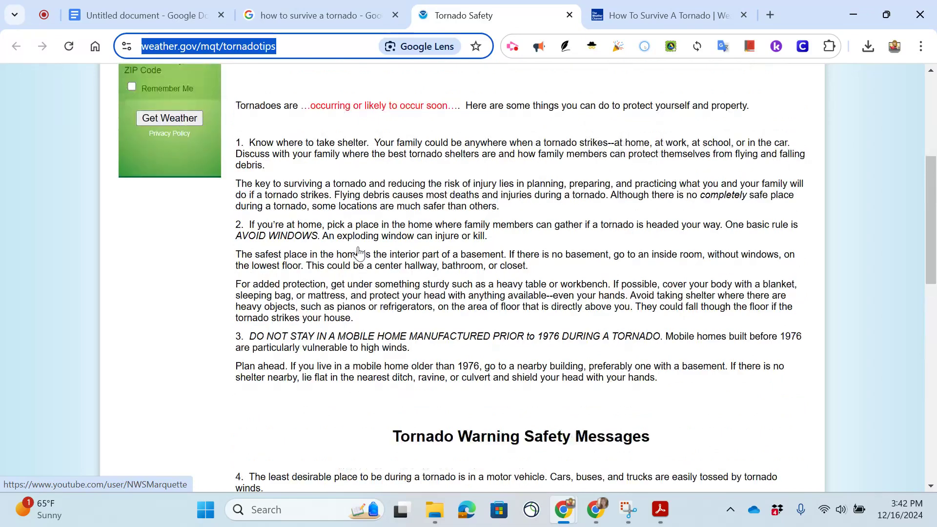
scroll(358, 252, up, 5)
click(396, 316)
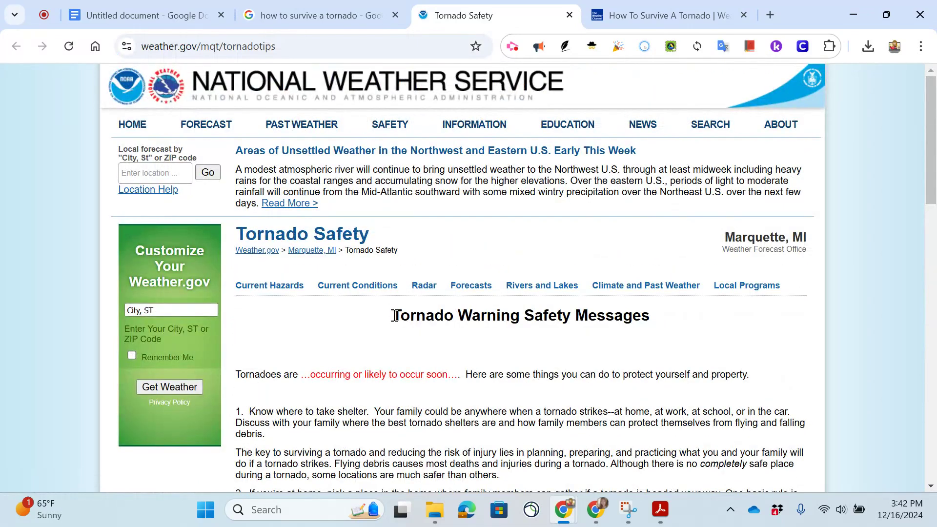
drag(395, 316, 519, 316)
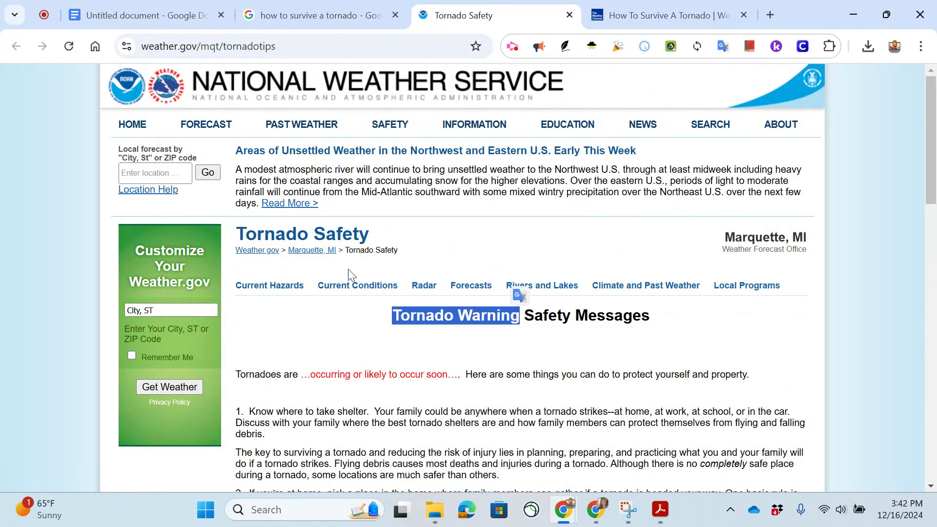
click(365, 230)
drag(241, 233, 393, 244)
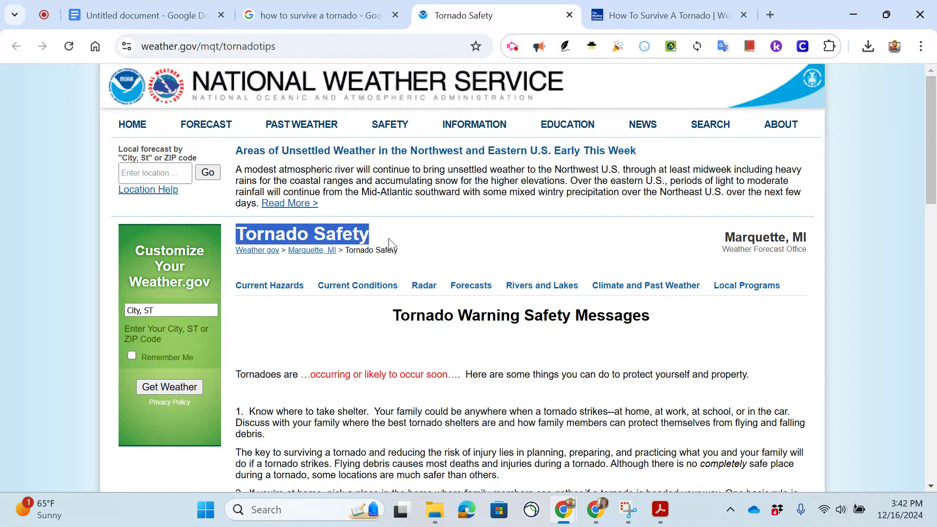
click(430, 324)
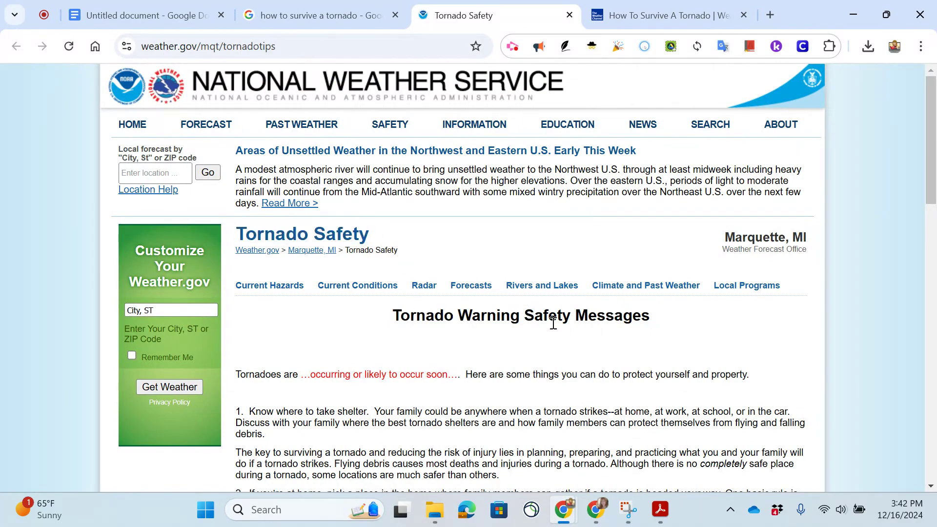
Make 'Tornado Warning Safety Messages' the citation title, keeping National Weather Service as website title.
scroll(561, 342, down, 6)
drag(360, 350, 669, 344)
scroll(543, 356, down, 6)
scroll(502, 349, up, 7)
scroll(491, 342, up, 5)
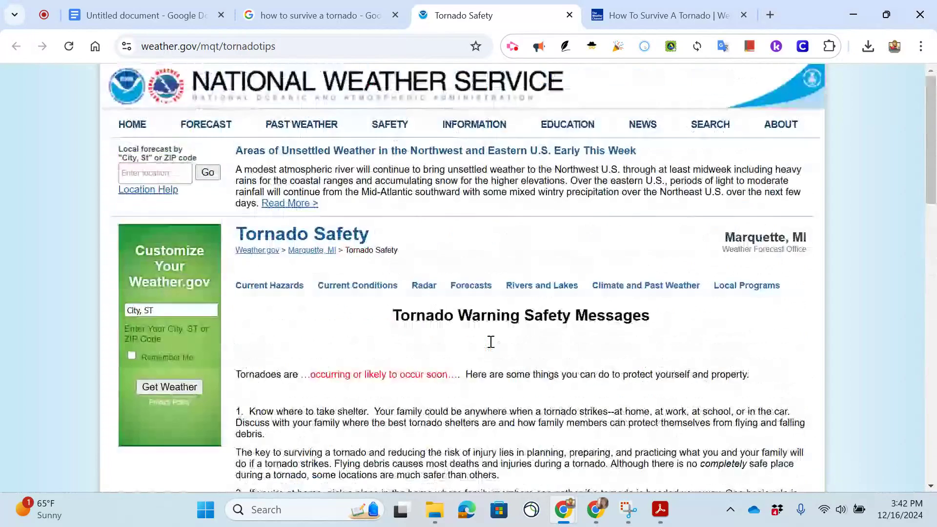
drag(396, 315, 674, 322)
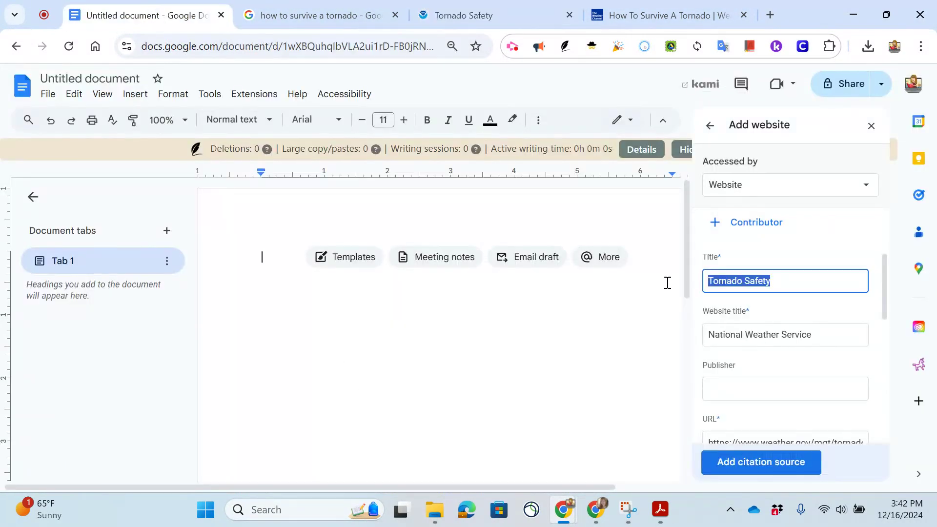
key(ctrl+v)
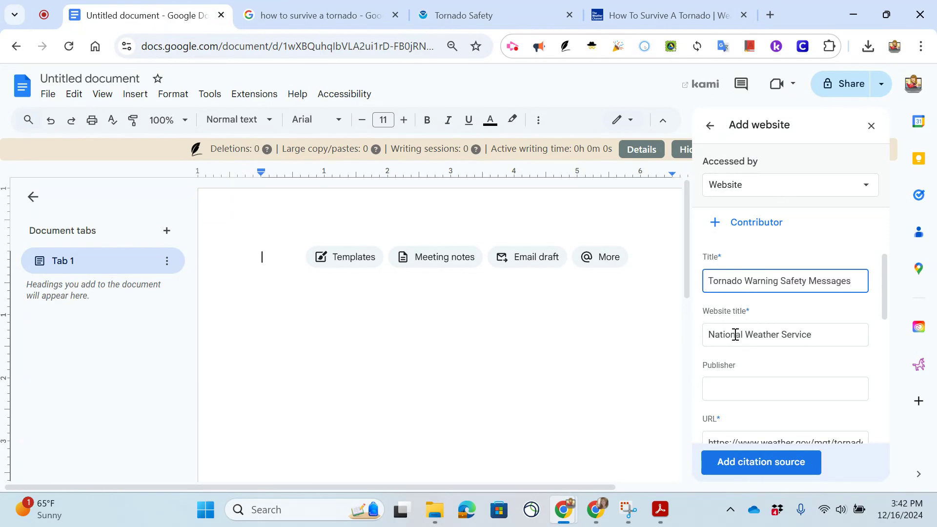
click(522, 11)
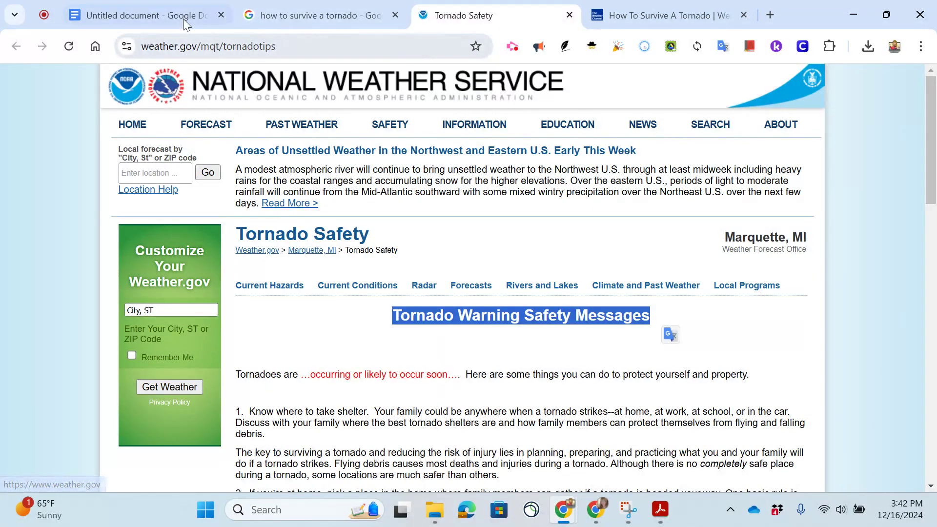
click(164, 16)
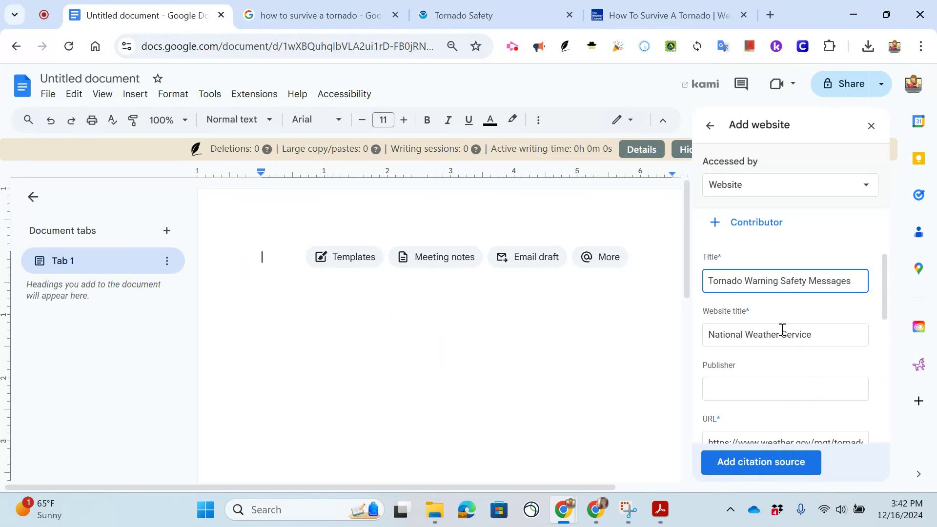
click(741, 386)
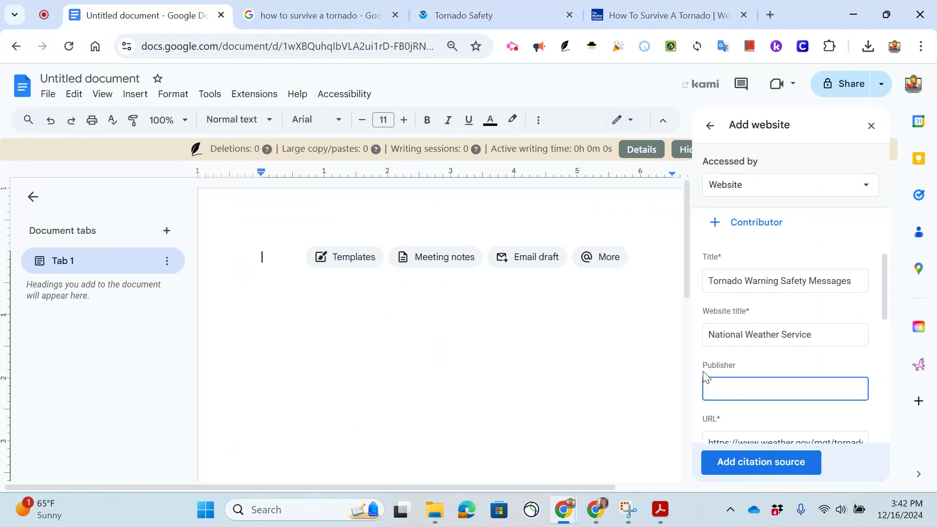
click(456, 12)
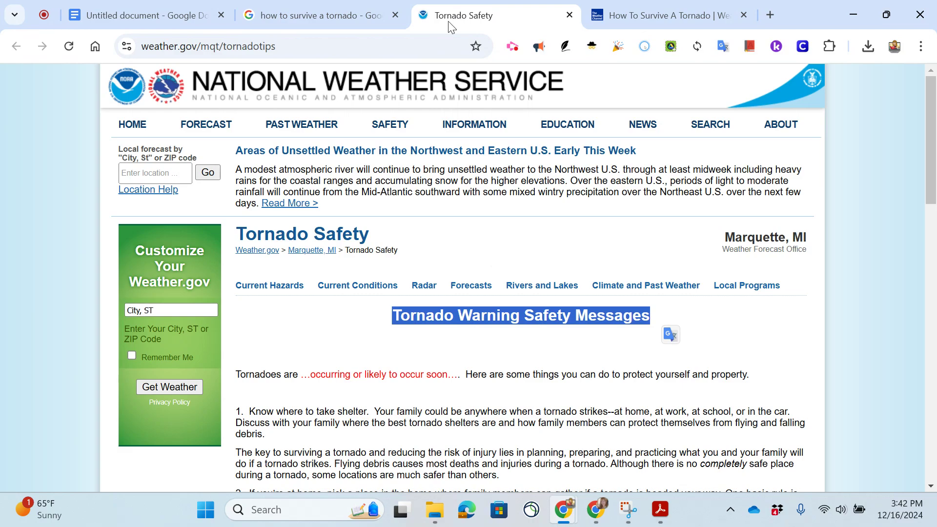
scroll(383, 195, down, 20)
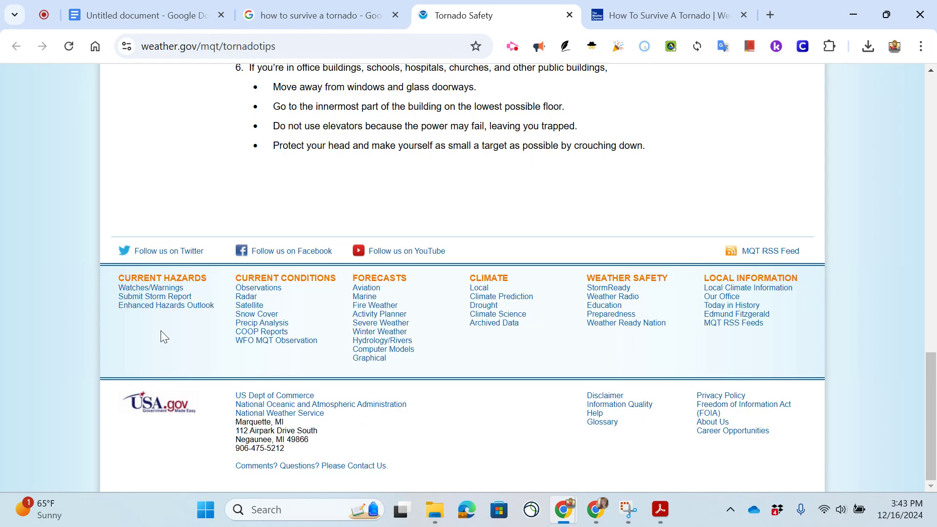
click(126, 7)
scroll(743, 356, down, 3)
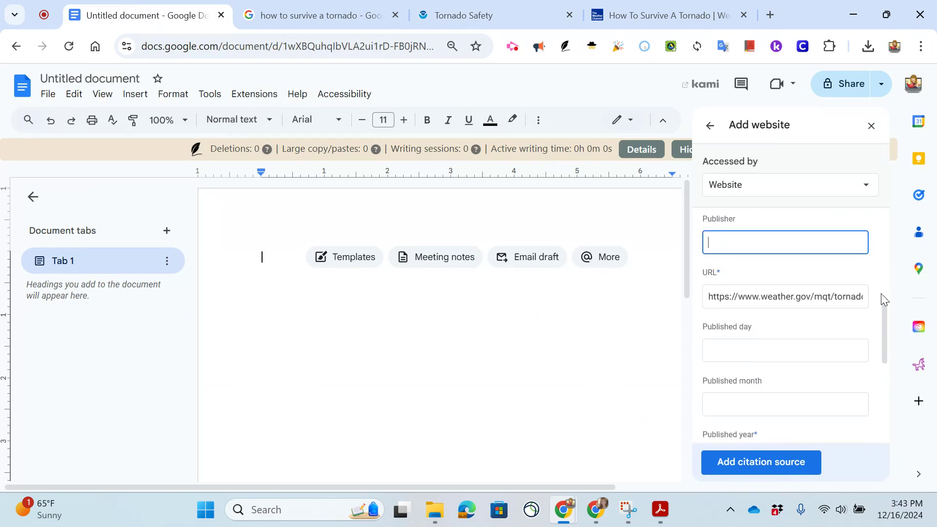
scroll(810, 339, down, 2)
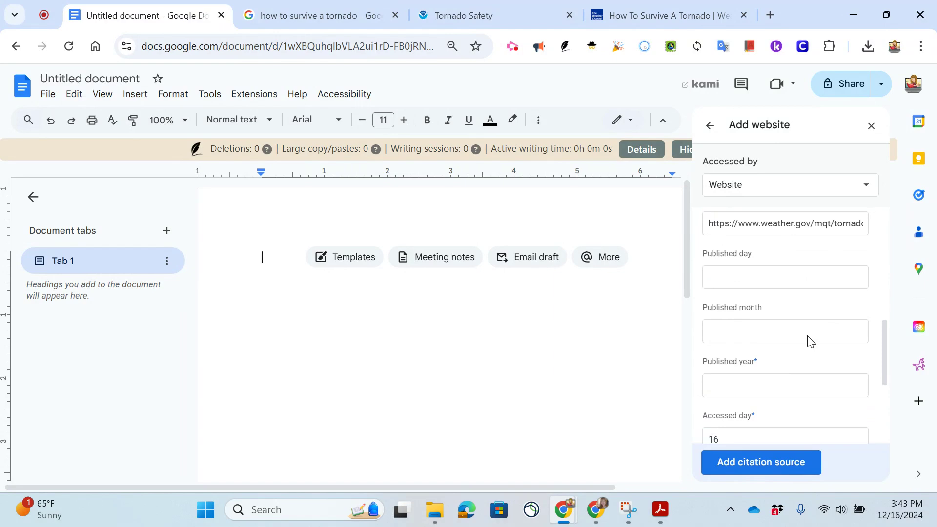
click(736, 280)
click(722, 334)
click(722, 390)
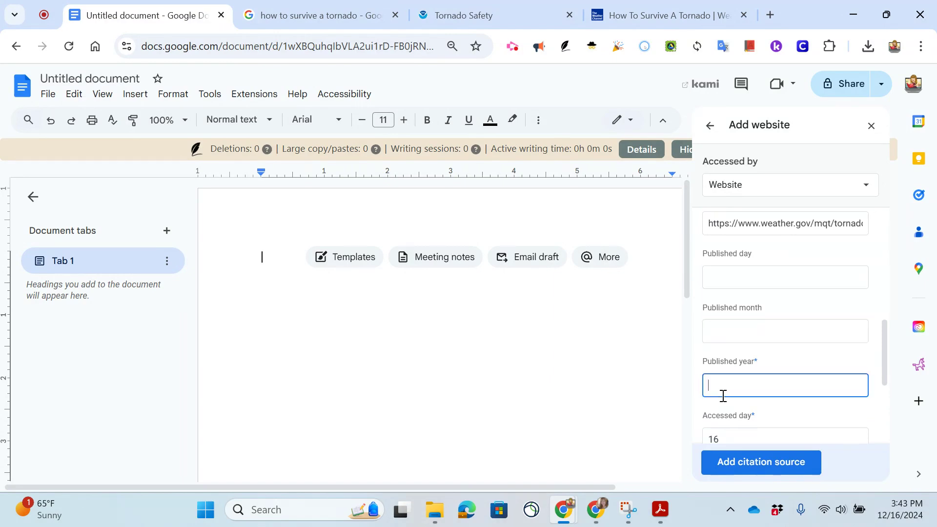
click(336, 16)
click(466, 16)
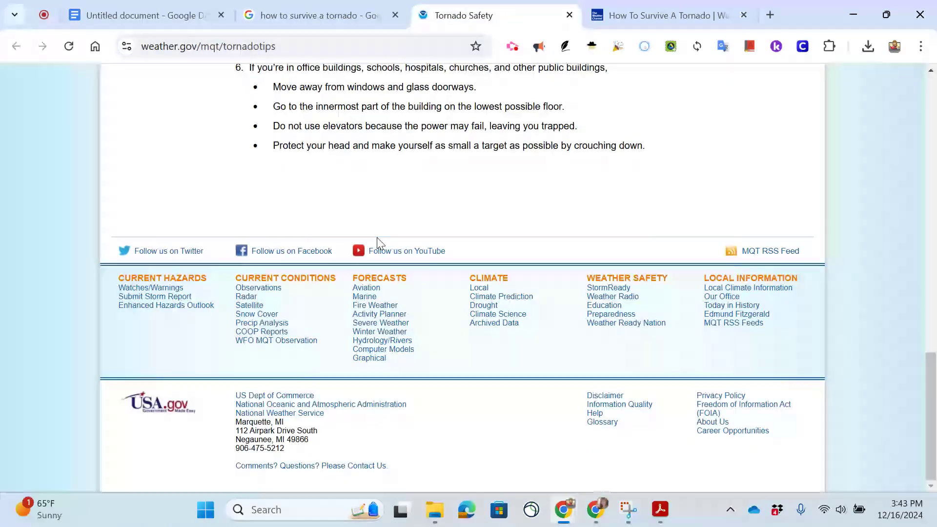
scroll(379, 242, up, 2)
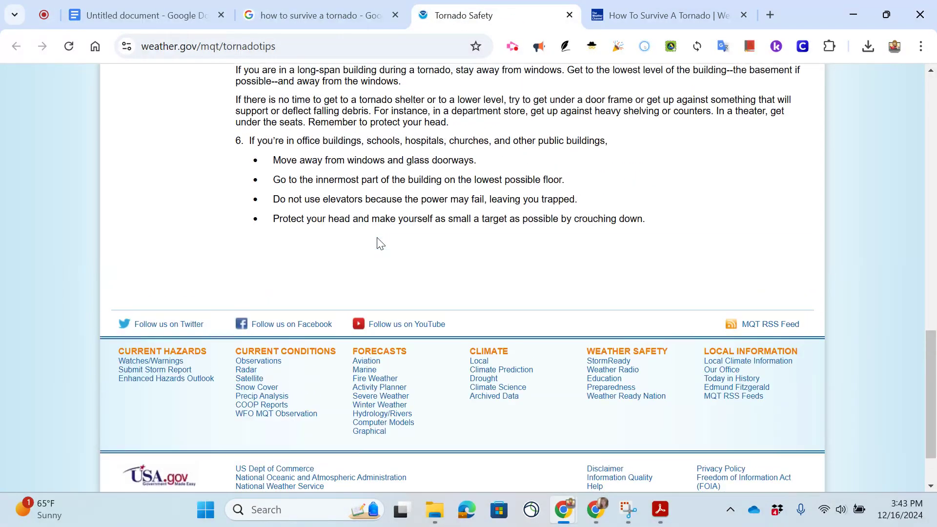
scroll(539, 259, up, 3)
scroll(539, 258, up, 9)
triple_click(539, 254)
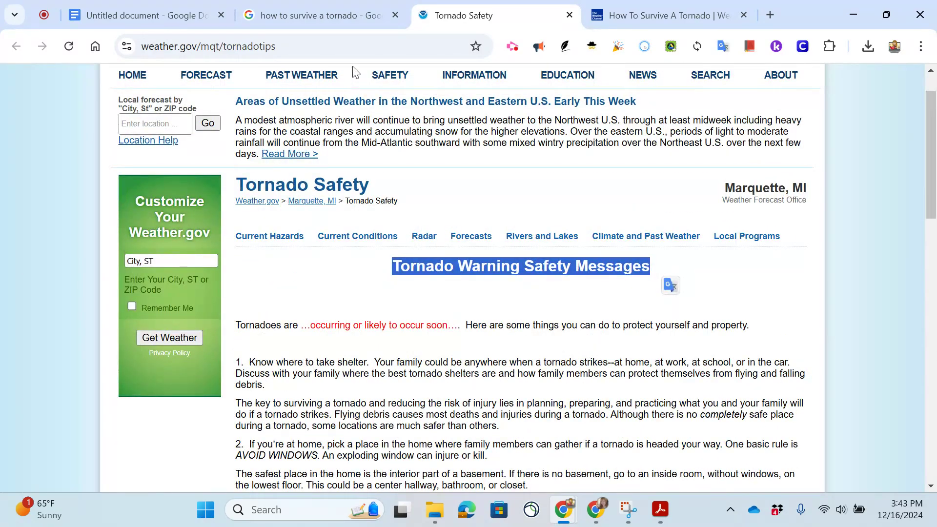
click(164, 18)
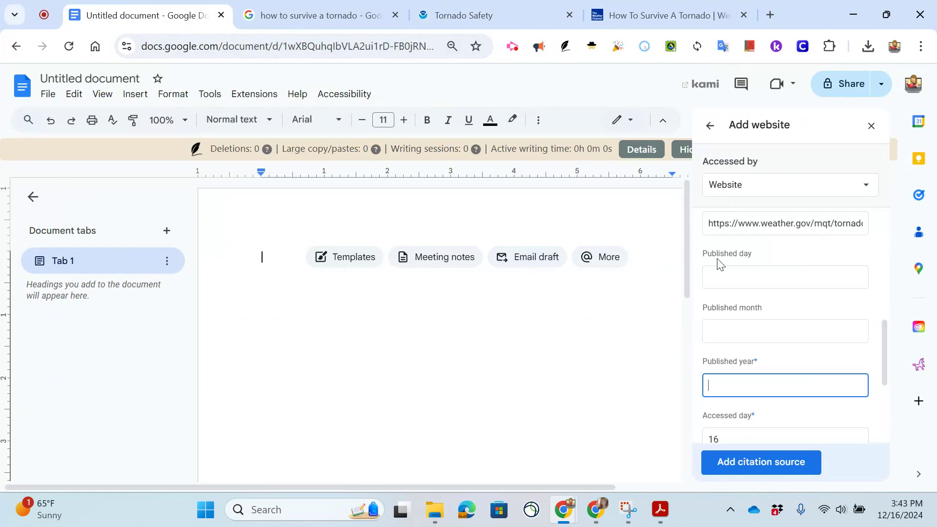
scroll(746, 275, down, 4)
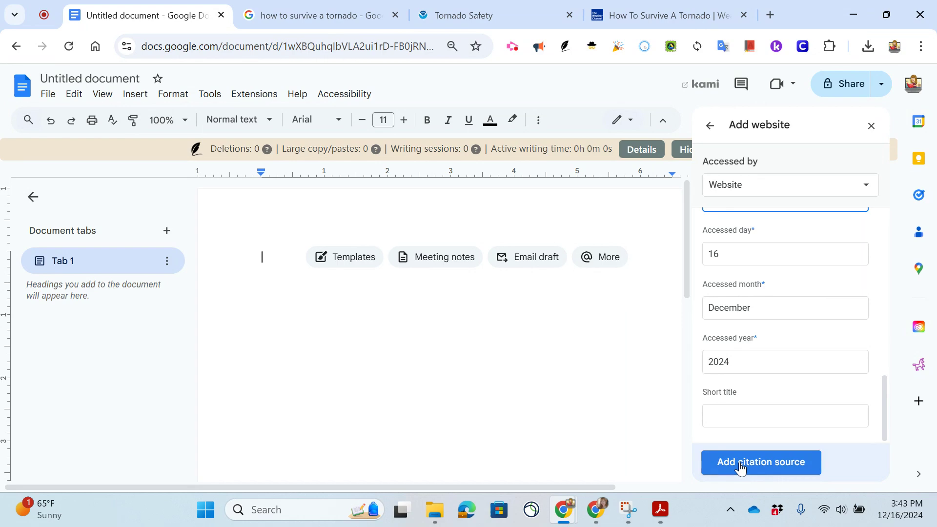
Save the weather.gov source as a citation and start a second Website source.
click(740, 466)
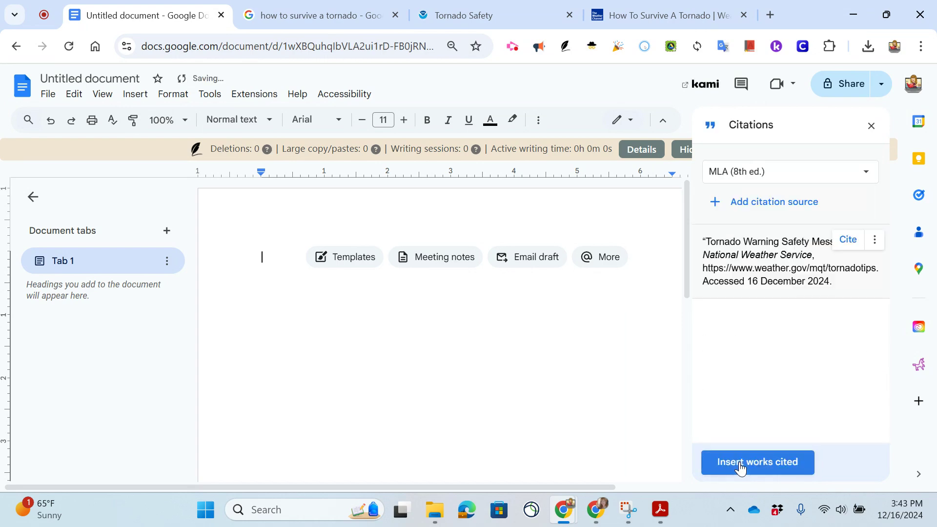
click(780, 205)
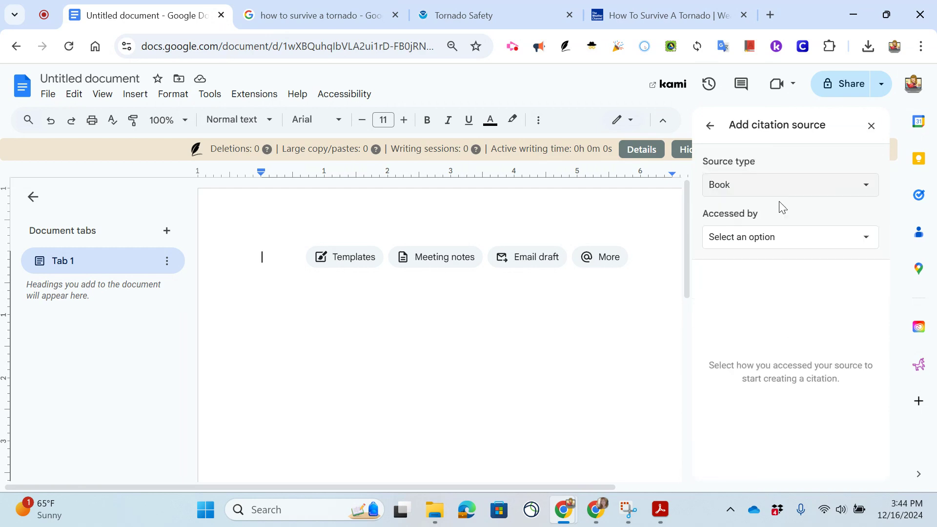
click(763, 187)
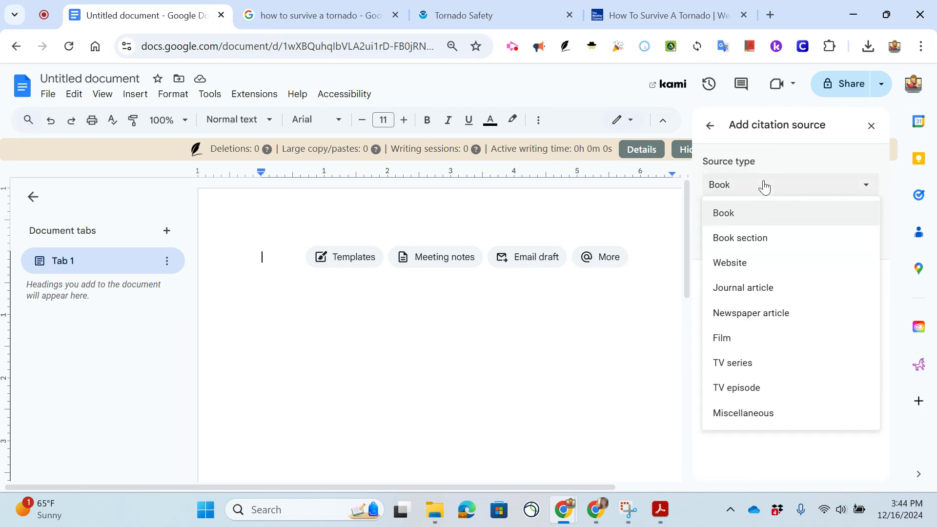
click(738, 261)
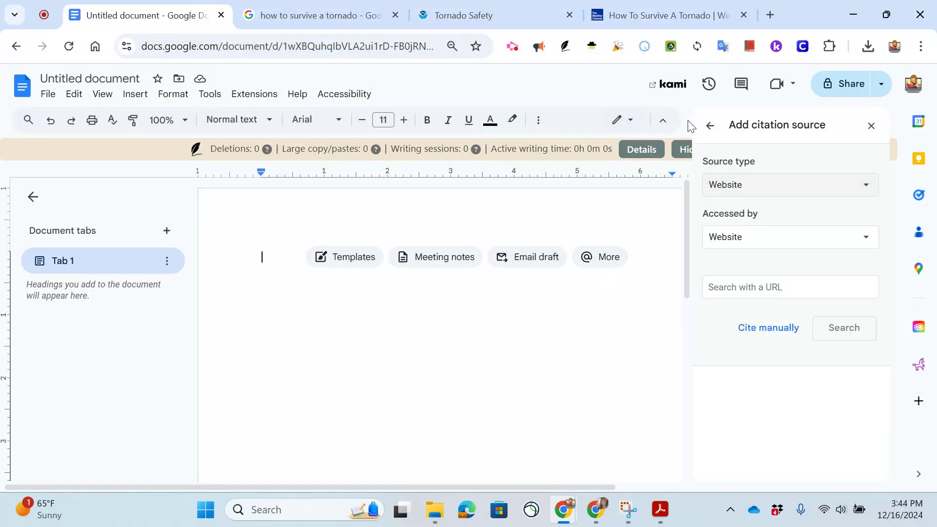
Paste the Weather Channel article's weather.com address into the URL search and look it up.
click(647, 17)
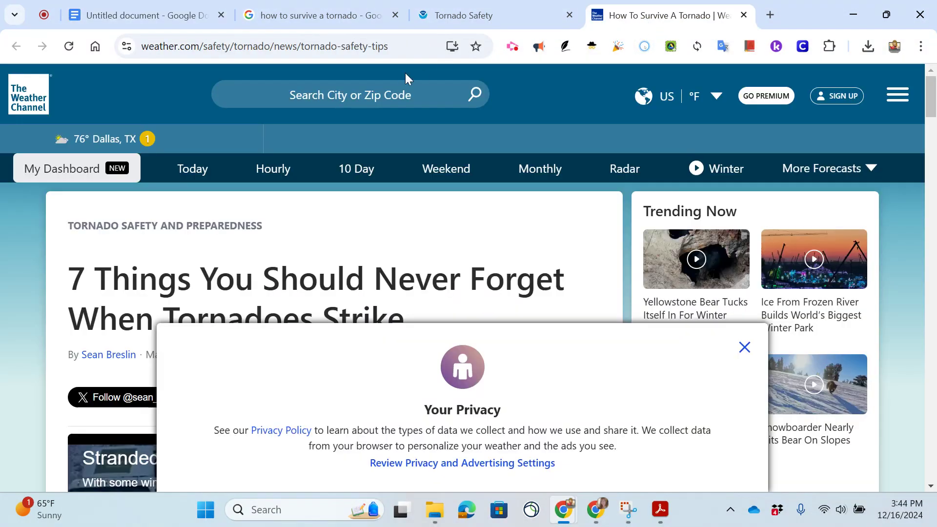
click(404, 45)
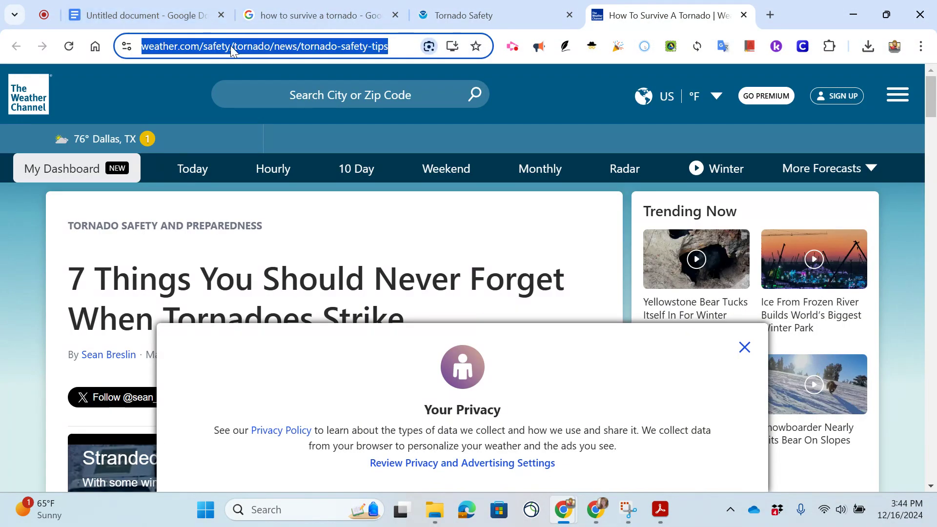
click(150, 16)
click(749, 283)
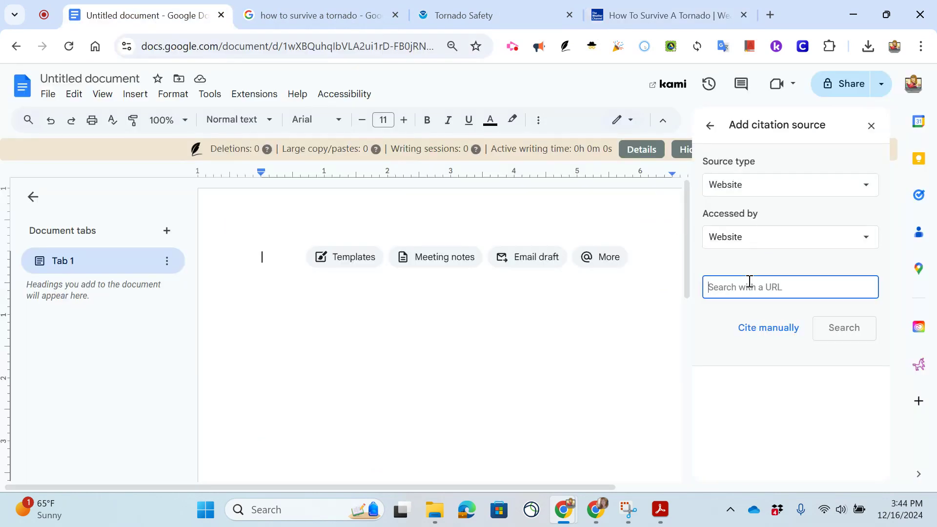
key(ctrl+v)
click(843, 331)
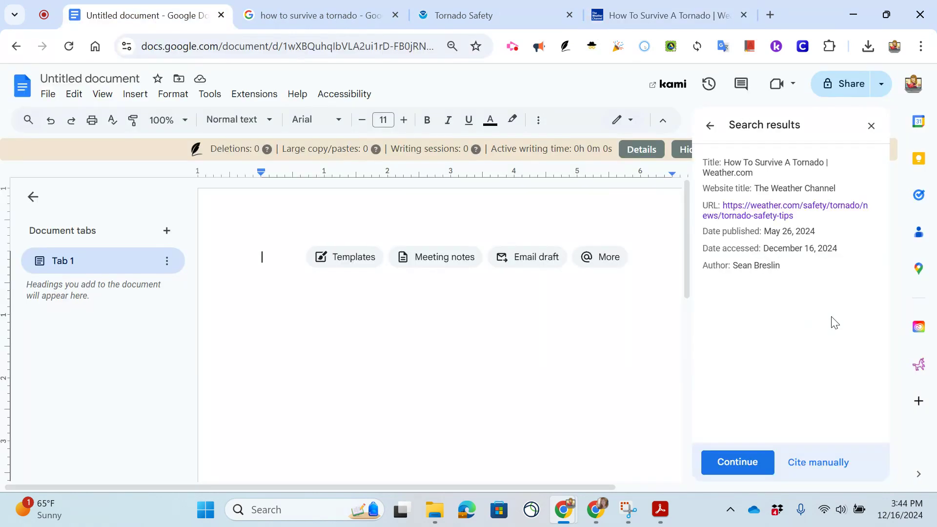
Accept the found article details and view the Weather Channel article, dismissing its privacy notice.
click(731, 470)
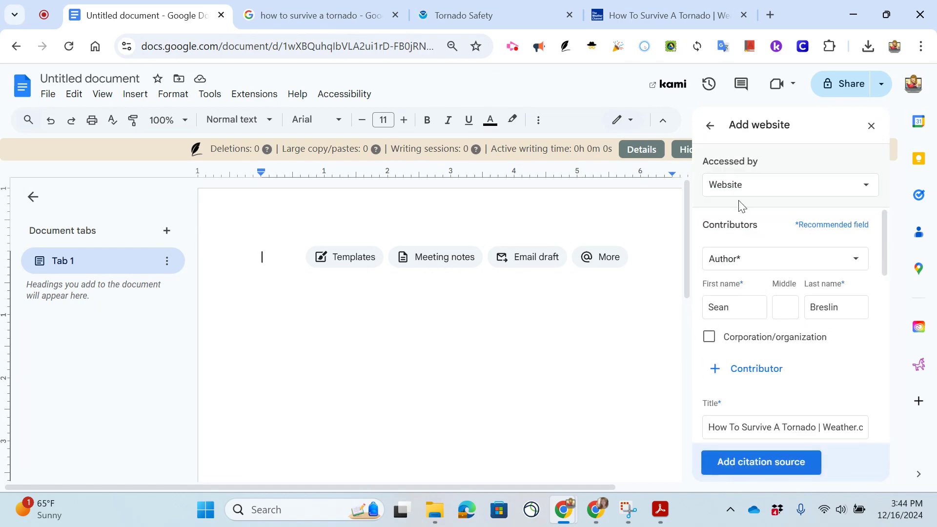
click(652, 14)
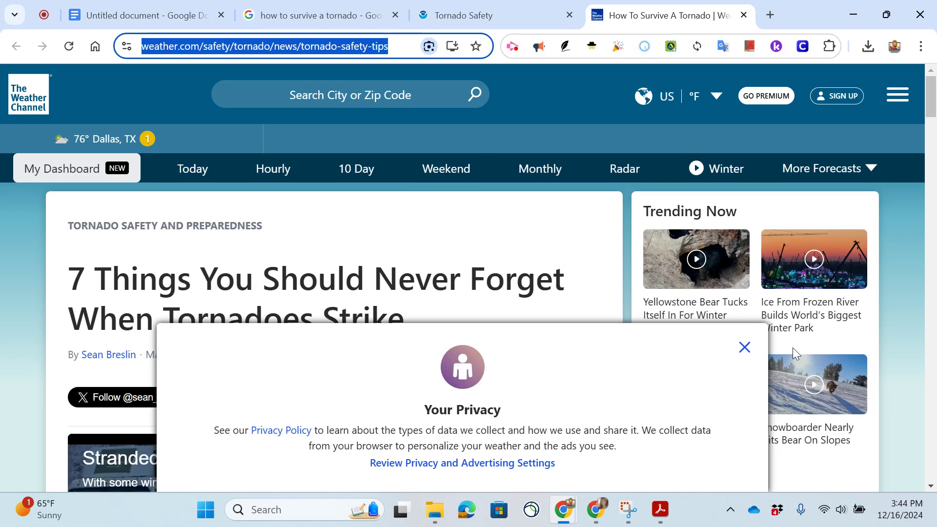
click(744, 347)
scroll(150, 280, down, 1)
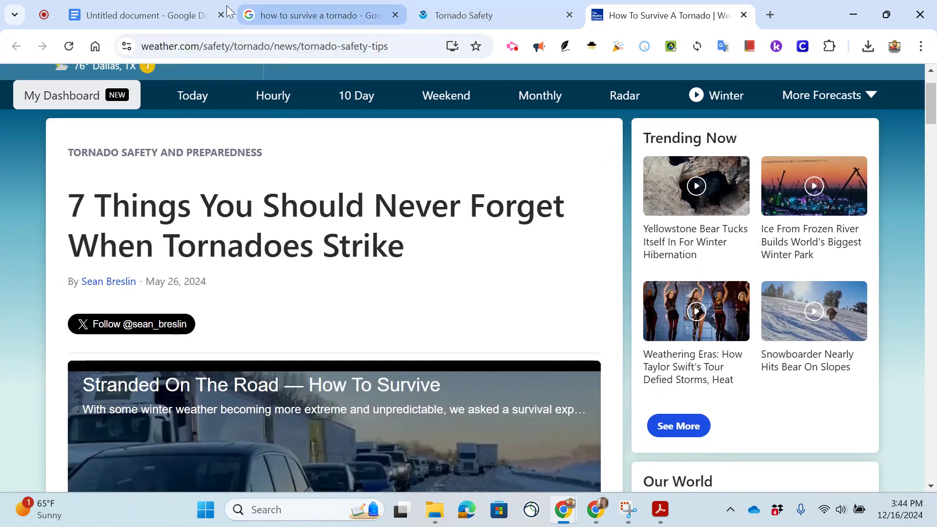
Remove the trailing site name from the citation title.
click(122, 8)
scroll(746, 282, down, 3)
drag(746, 282, 900, 288)
click(802, 283)
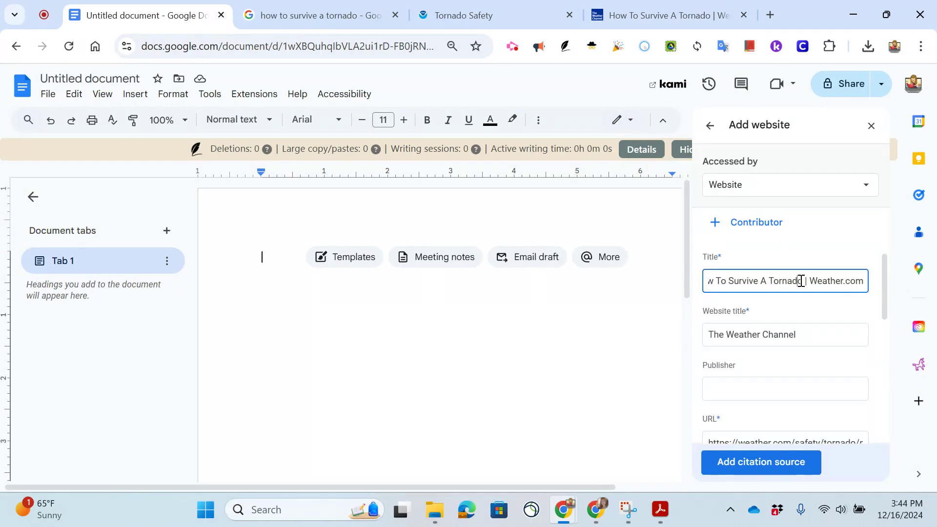
drag(798, 283, 884, 283)
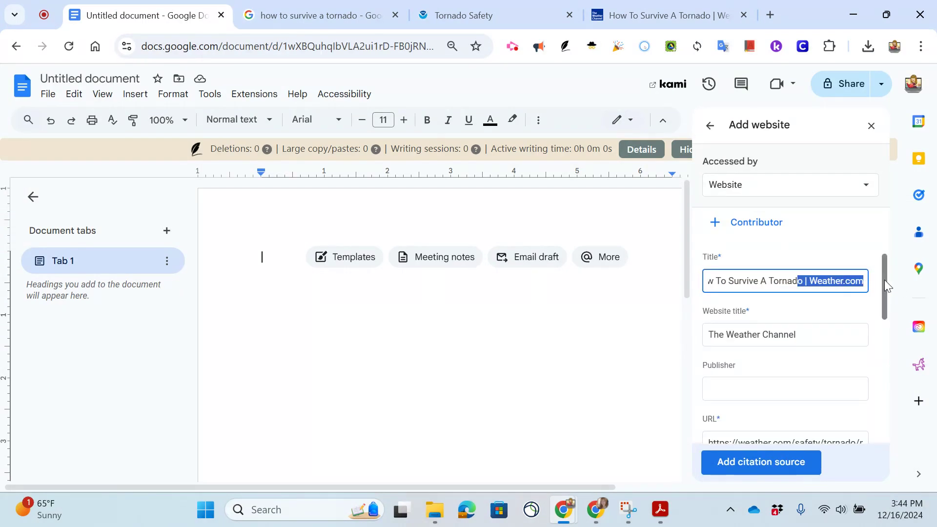
key(BackSpace)
Replace the title with the headline '7 Things You Should Never Forget When Tornadoes Strike'.
click(652, 11)
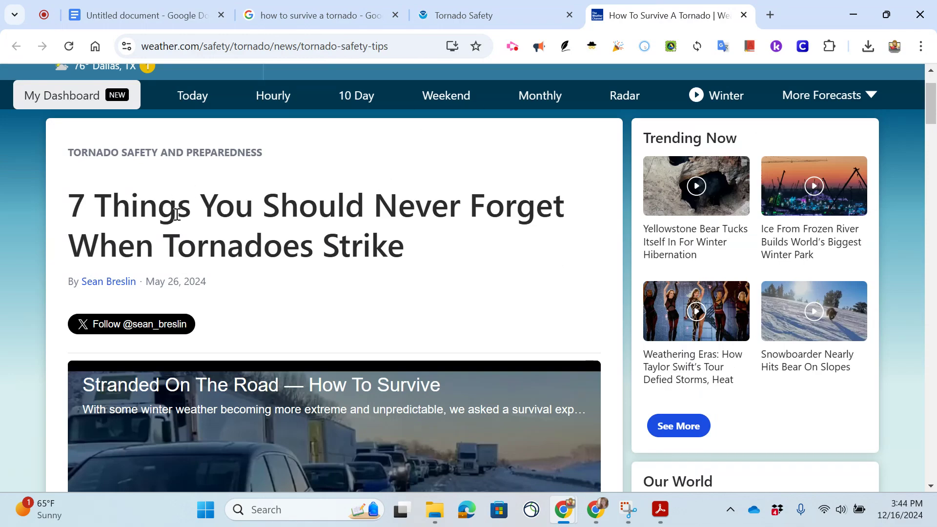
scroll(175, 207, up, 2)
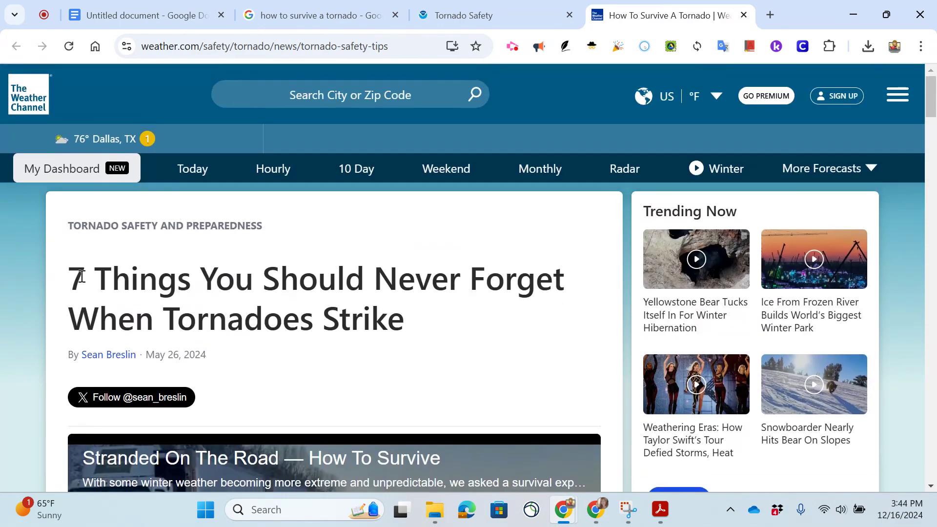
drag(71, 278, 428, 319)
key(ctrl+c)
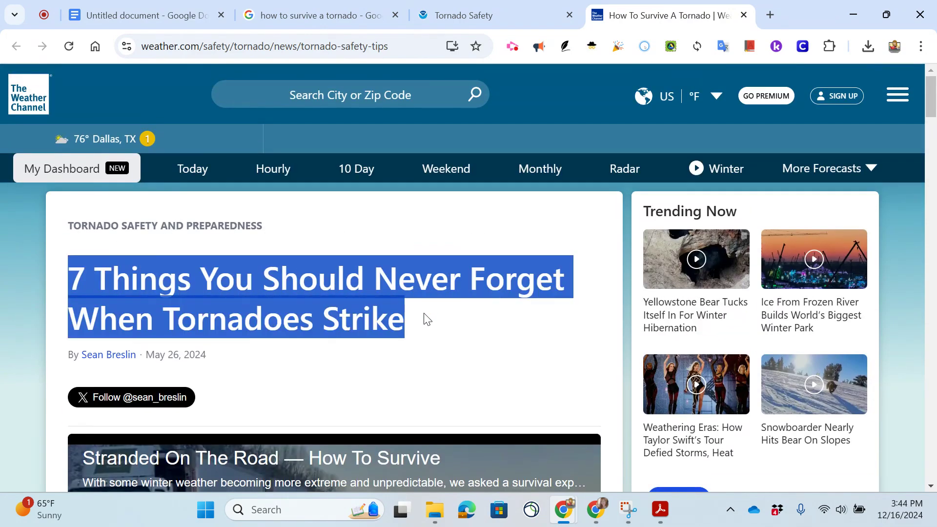
scroll(427, 319, down, 3)
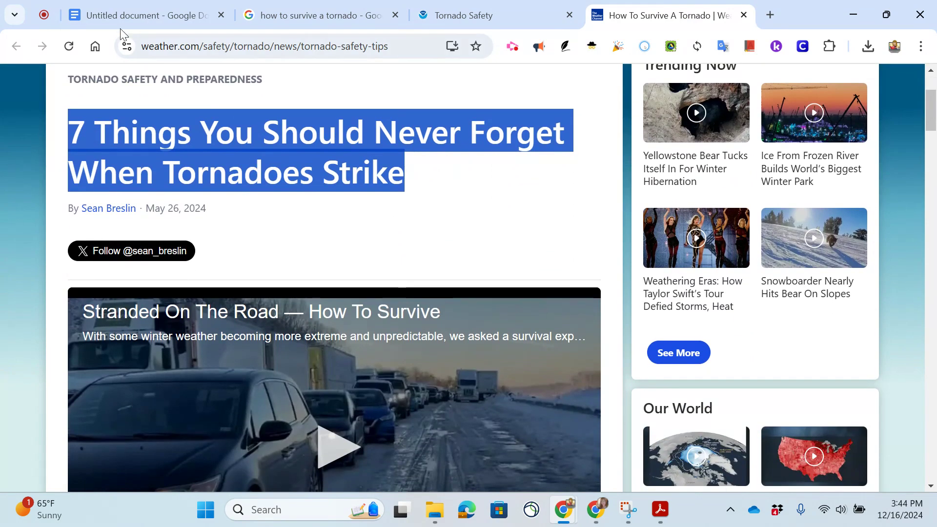
click(139, 15)
triple_click(775, 282)
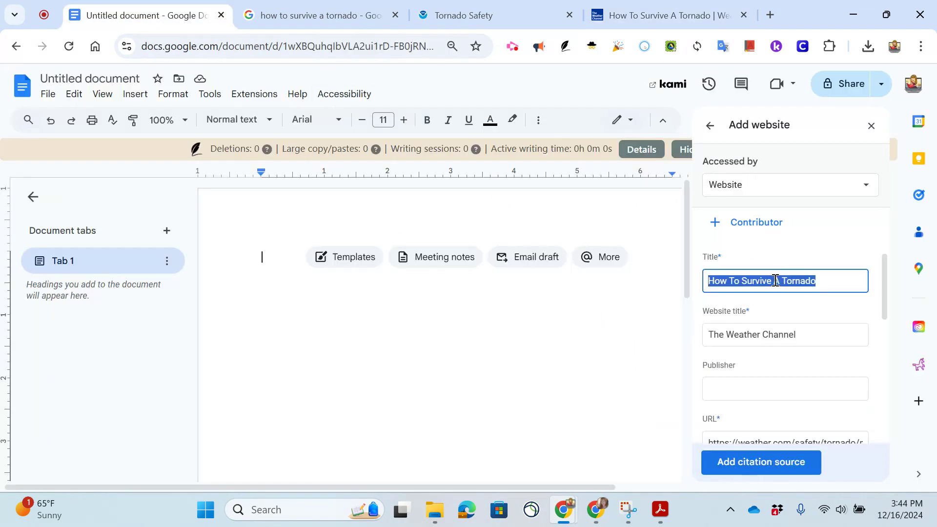
key(ctrl+v)
click(761, 335)
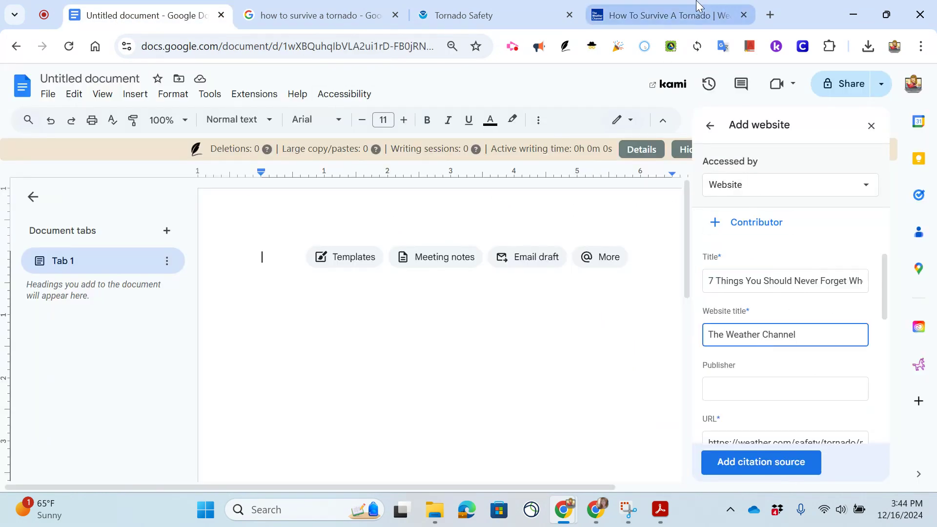
Compare the article page's publication details against the citation form.
click(683, 15)
scroll(59, 141, up, 3)
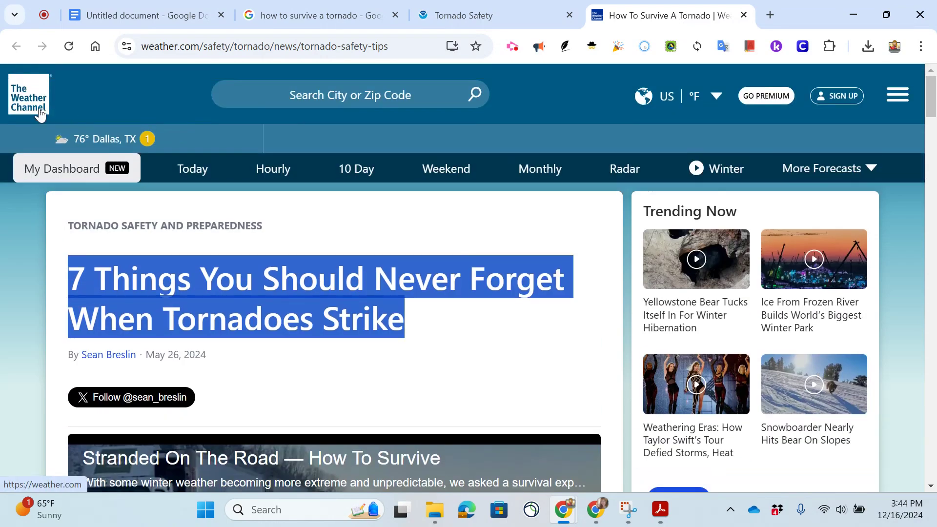
click(142, 15)
scroll(751, 298, down, 3)
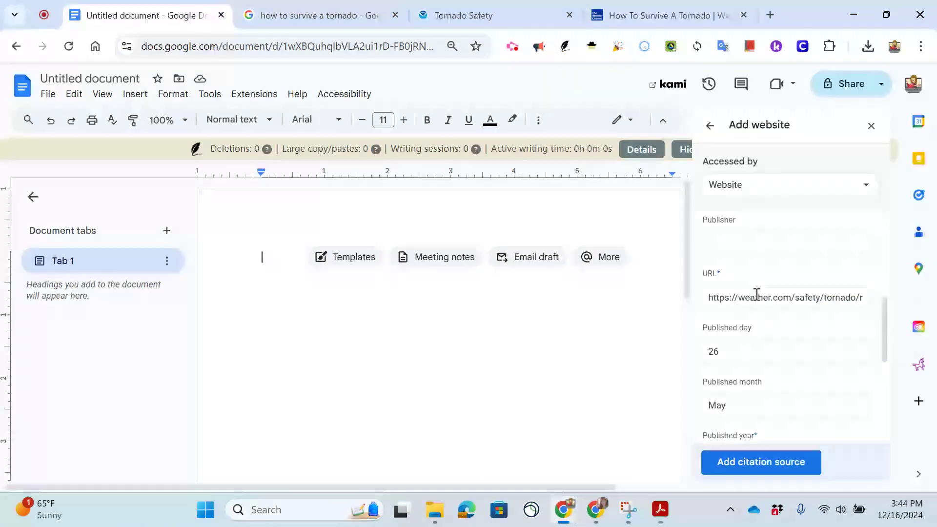
click(670, 16)
scroll(275, 287, down, 20)
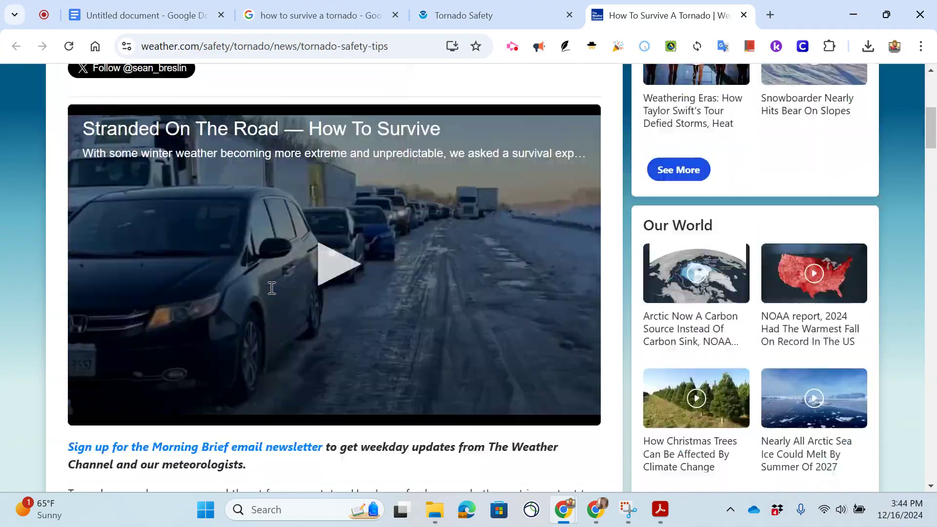
scroll(272, 288, down, 20)
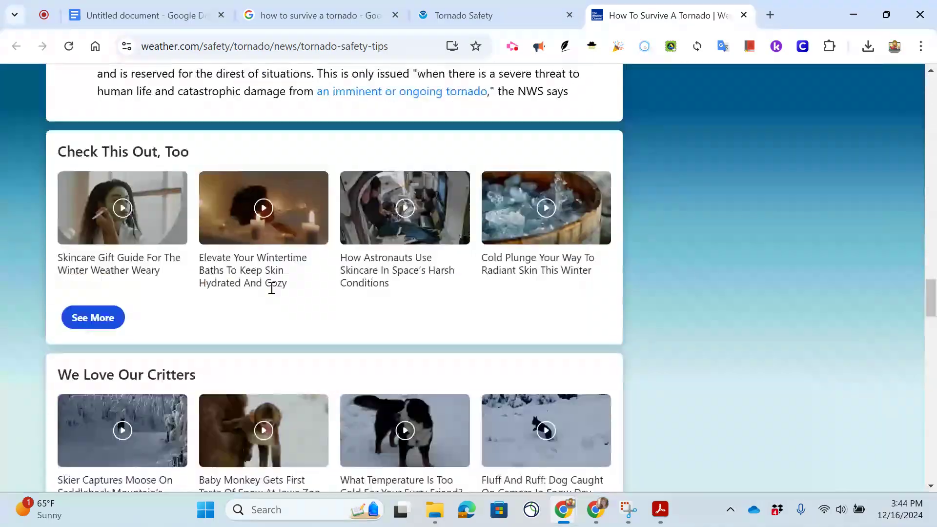
scroll(272, 292, down, 20)
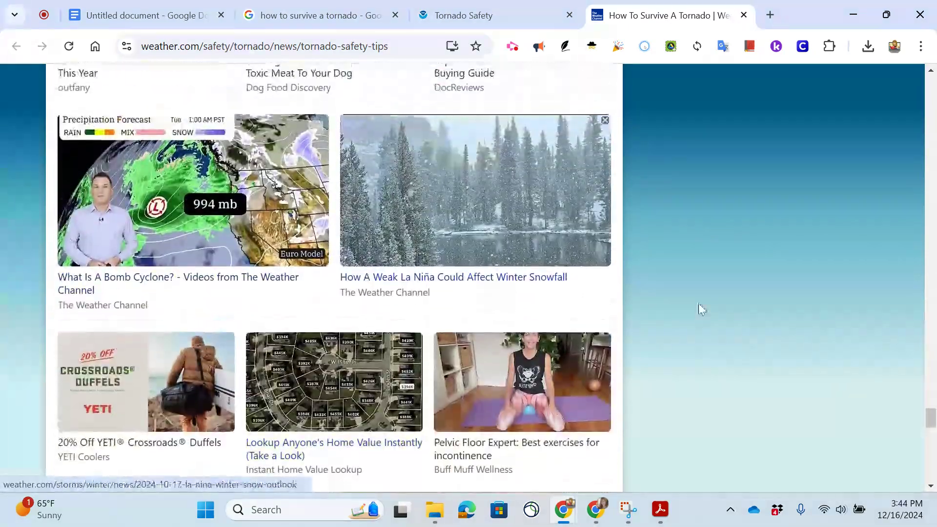
scroll(698, 303, down, 5)
scroll(558, 305, up, 10)
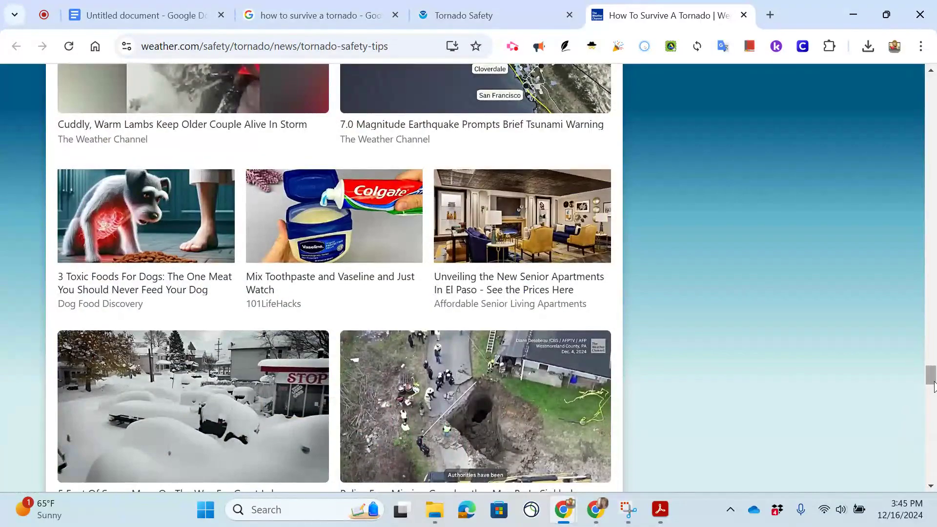
drag(930, 378, 930, 85)
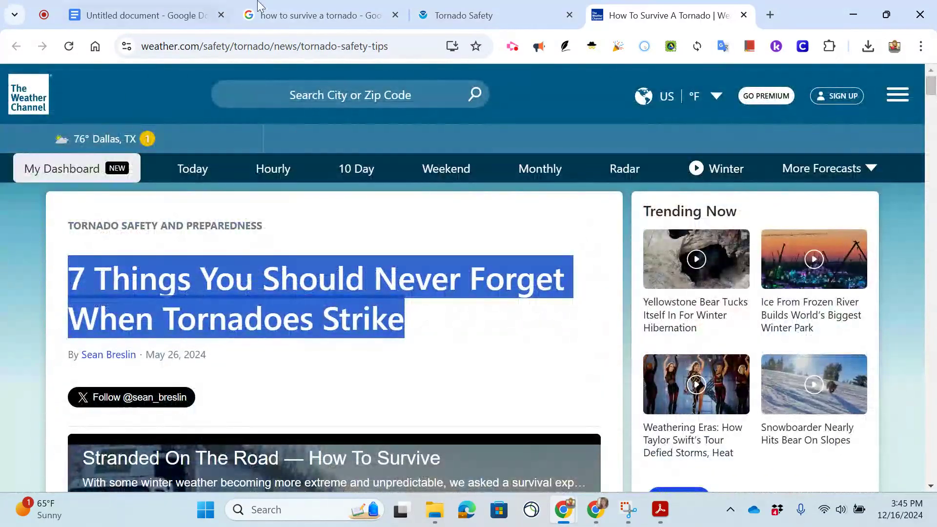
Verify the weather.com URL and May 26 date, then save the Weather Channel citation source.
click(138, 13)
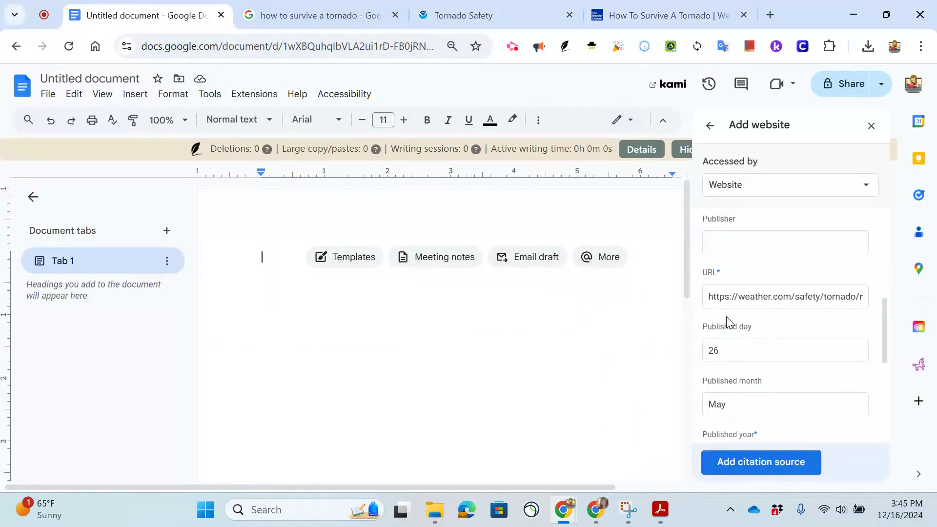
click(733, 298)
click(723, 351)
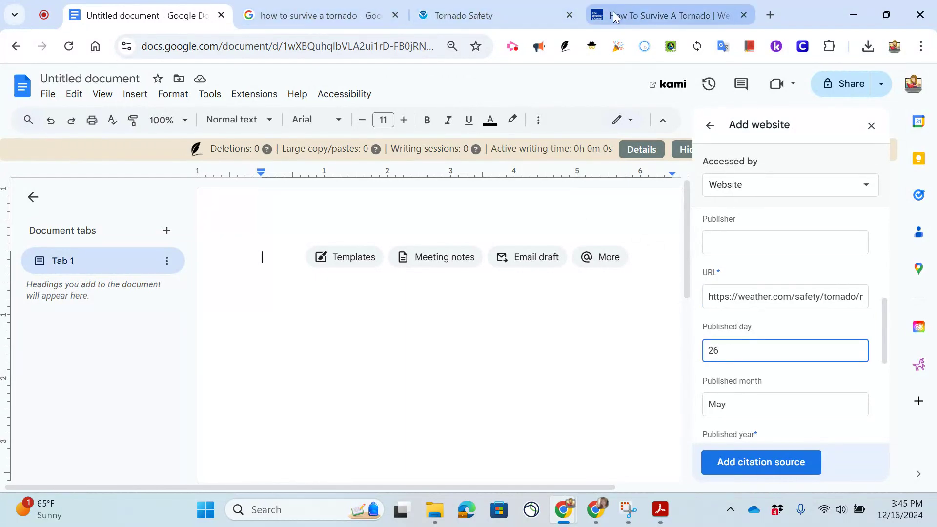
click(628, 17)
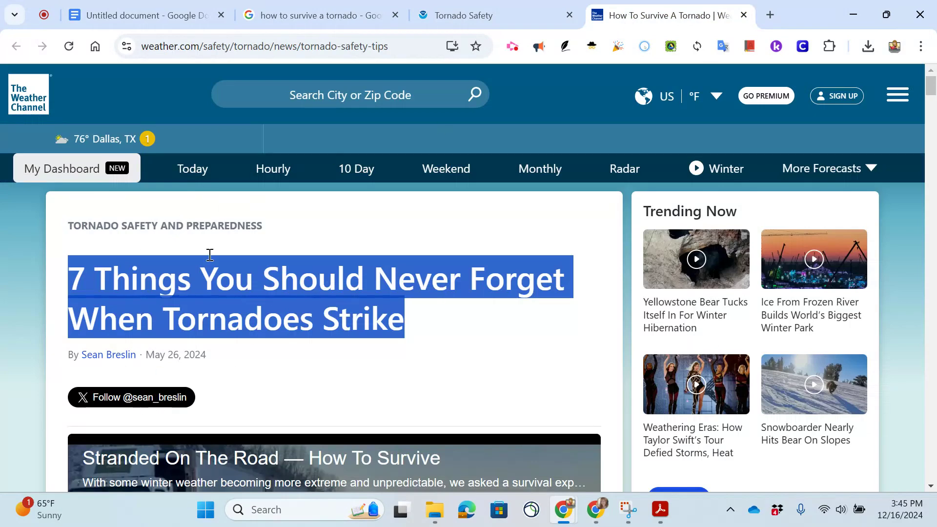
click(151, 22)
scroll(722, 351, down, 5)
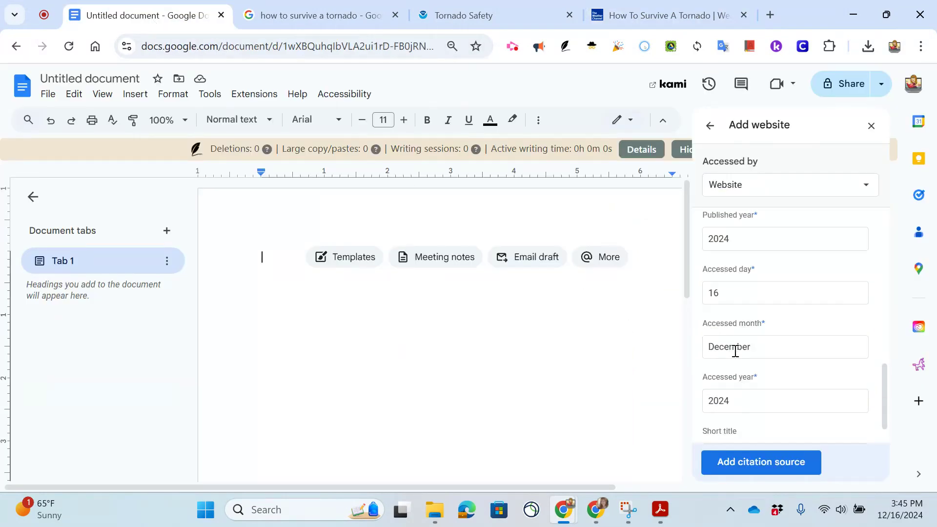
scroll(767, 359, down, 2)
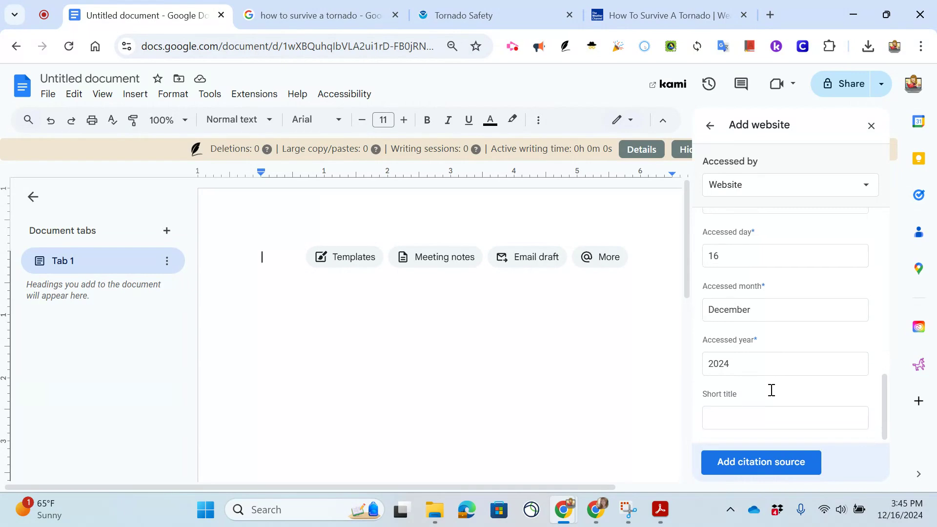
click(761, 462)
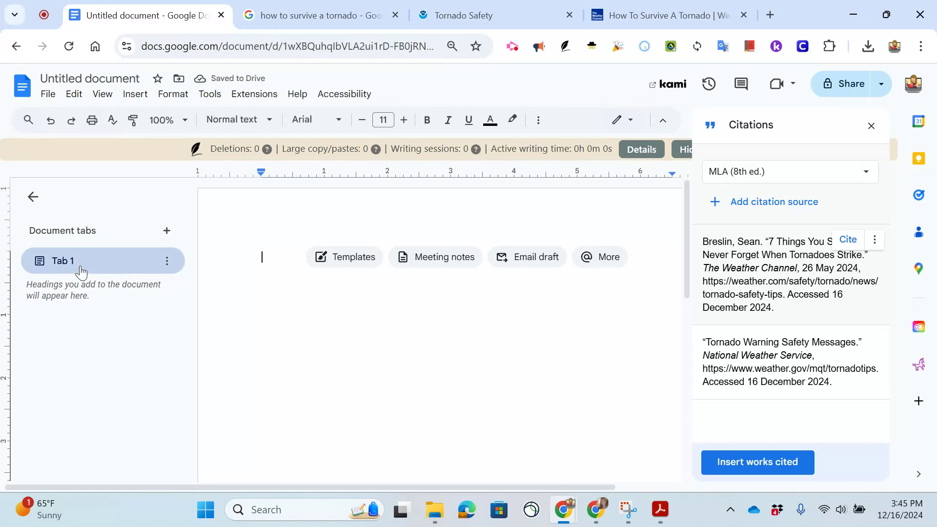
Insert the Works Cited list, dismiss the uncited-sources tip, and rename the document Works Cited.
click(763, 468)
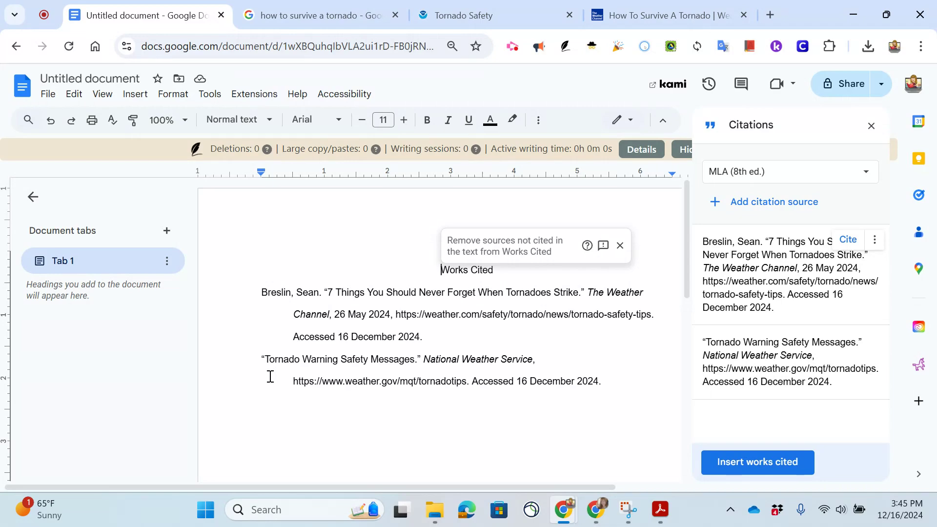
click(619, 245)
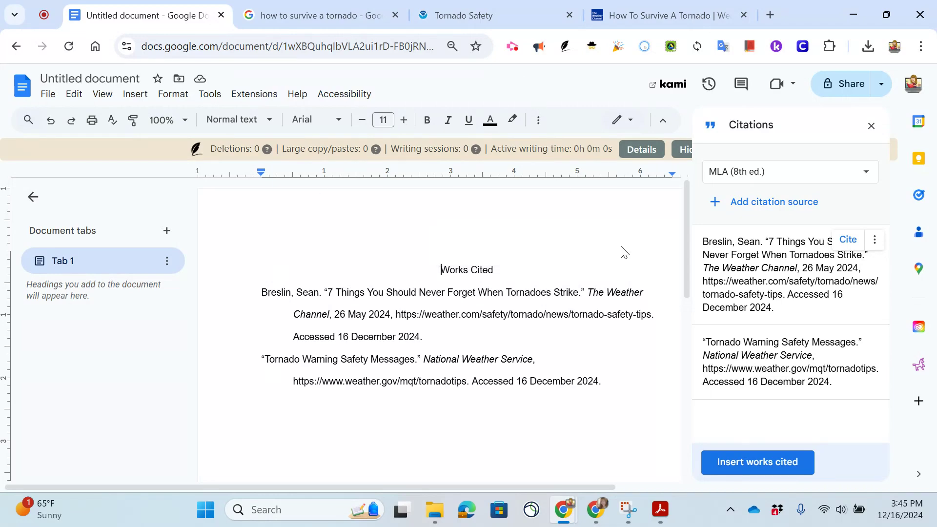
click(74, 77)
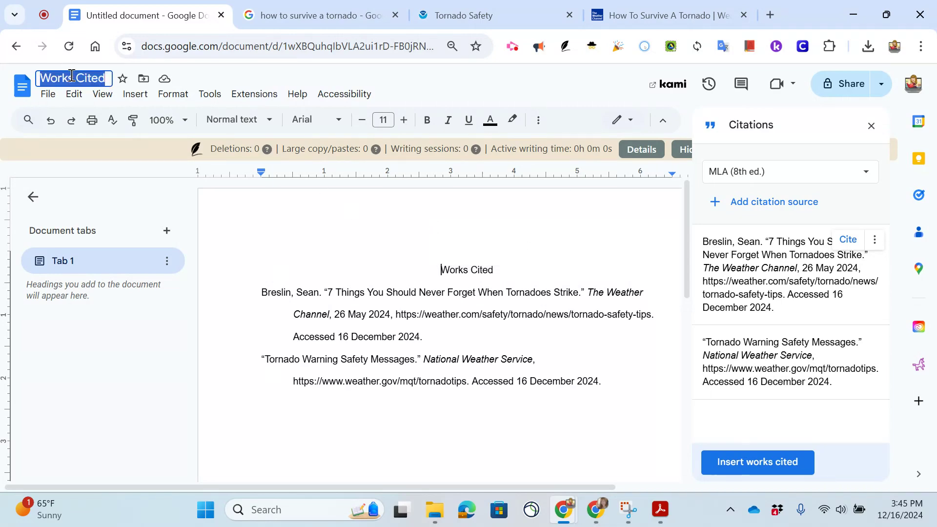
click(292, 228)
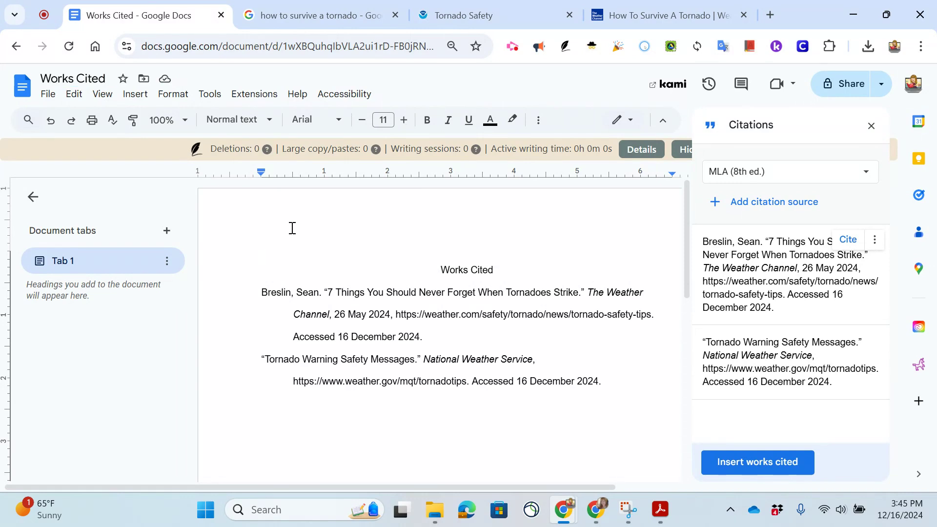